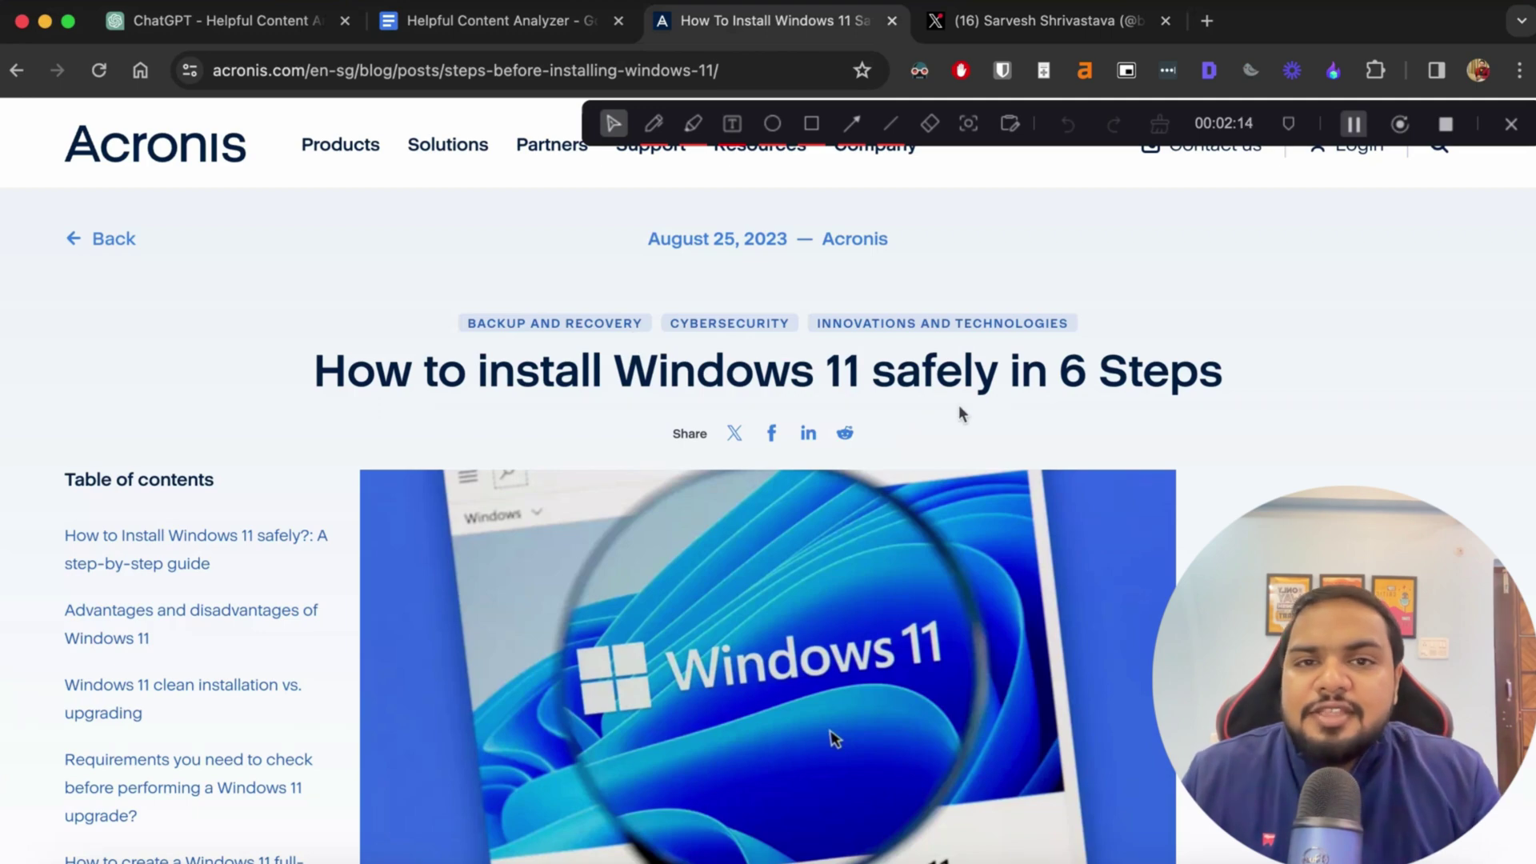
- Skim the Acronis Windows 11 article to the disk space section and select its URL
{"action": "scroll", "coordinate": [960, 410], "scroll_direction": "down", "scroll_amount": 5}
{"action": "scroll", "coordinate": [1159, 391], "scroll_direction": "up", "scroll_amount": 6}
{"action": "scroll", "coordinate": [1160, 392], "scroll_direction": "down", "scroll_amount": 1}
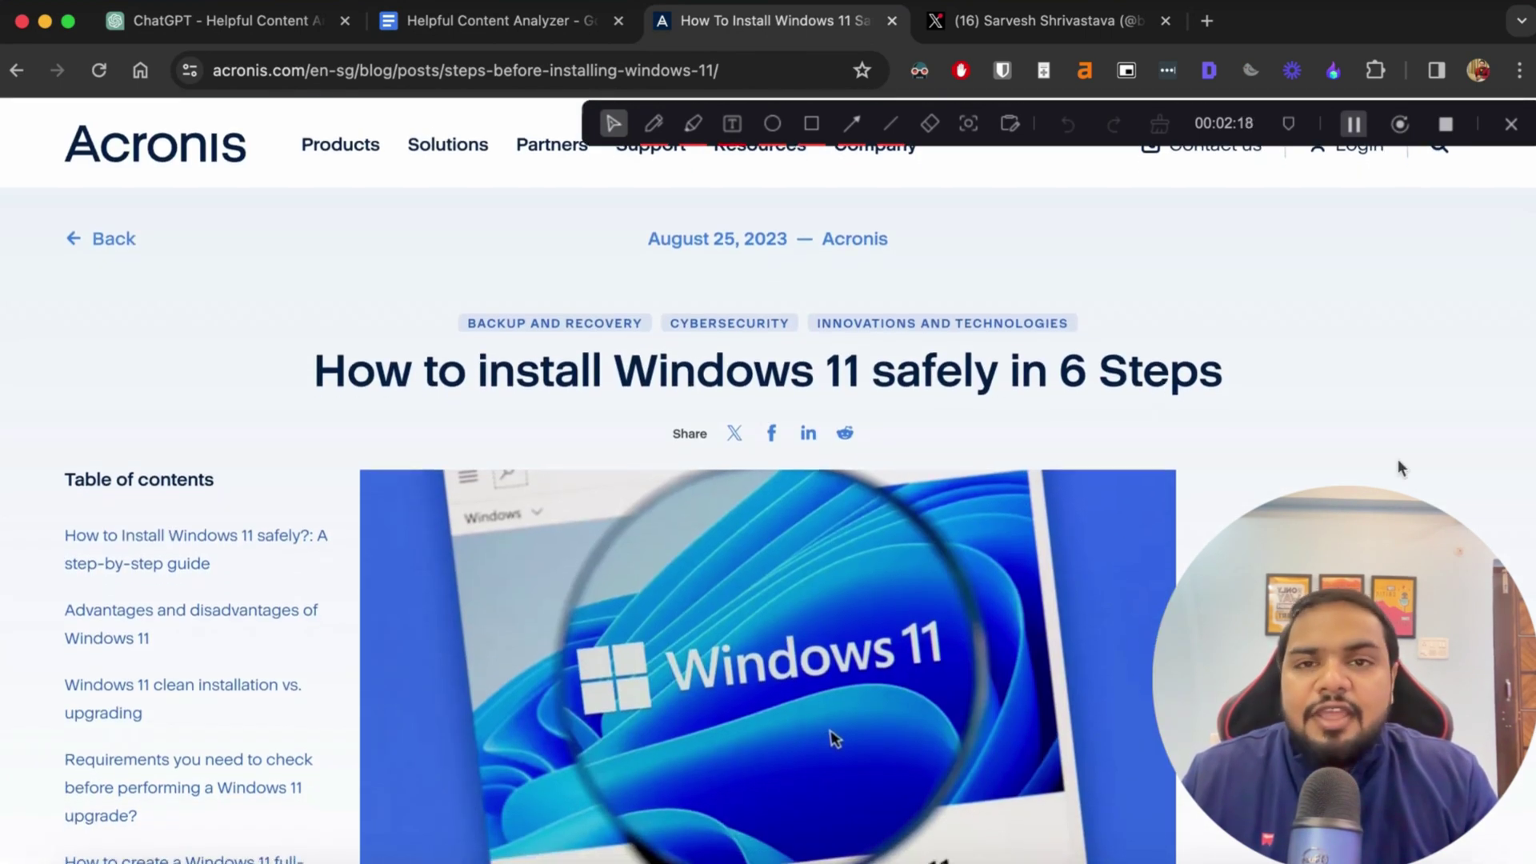
{"action": "scroll", "coordinate": [1399, 463], "scroll_direction": "down", "scroll_amount": 15}
{"action": "scroll", "coordinate": [1398, 461], "scroll_direction": "down", "scroll_amount": 20}
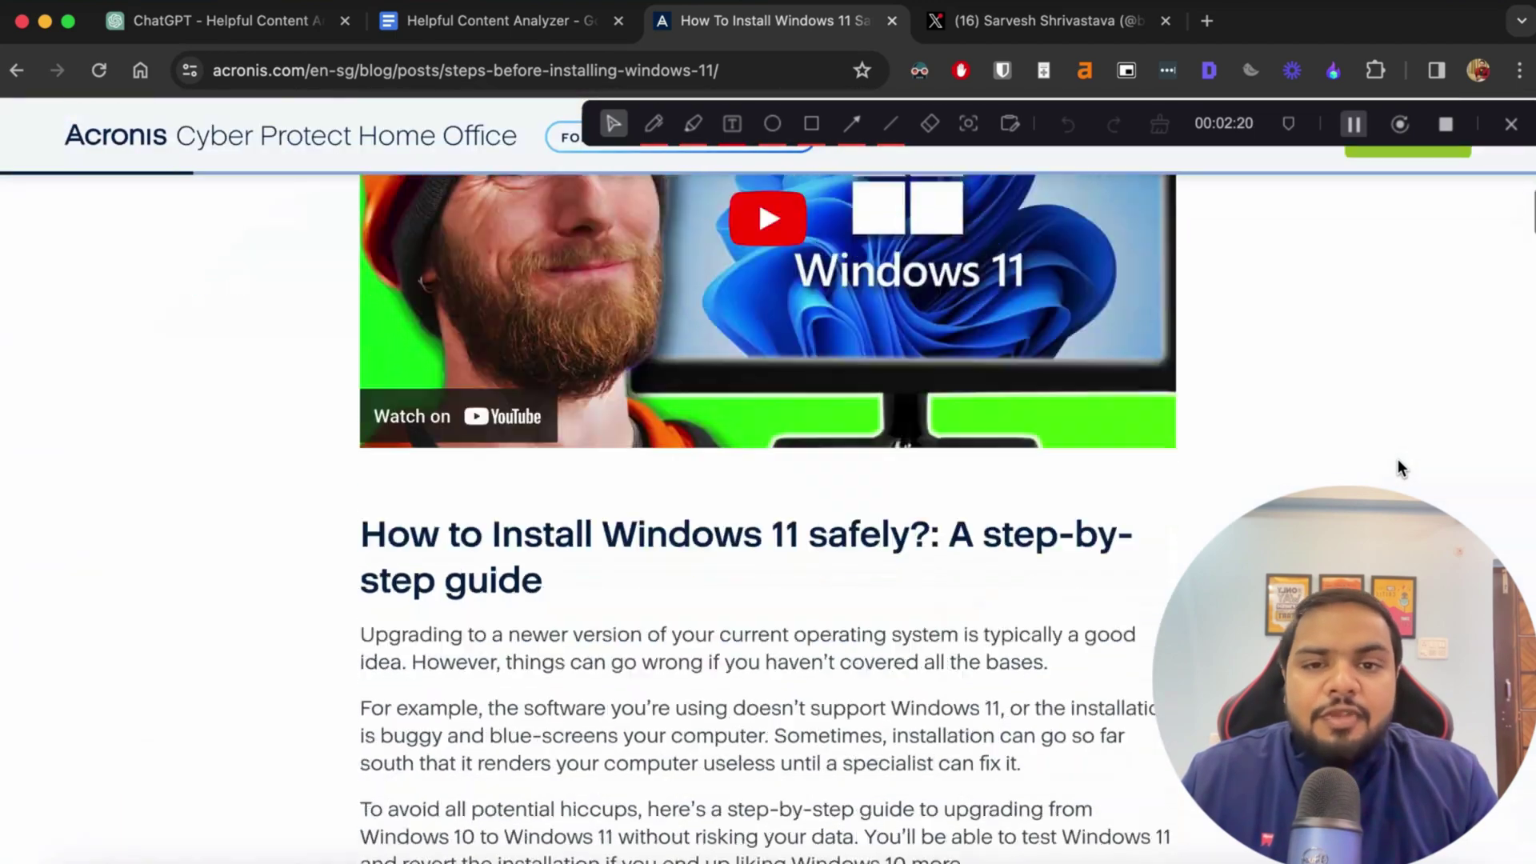
{"action": "scroll", "coordinate": [1399, 462], "scroll_direction": "up", "scroll_amount": 12}
{"action": "scroll", "coordinate": [1399, 462], "scroll_direction": "down", "scroll_amount": 15}
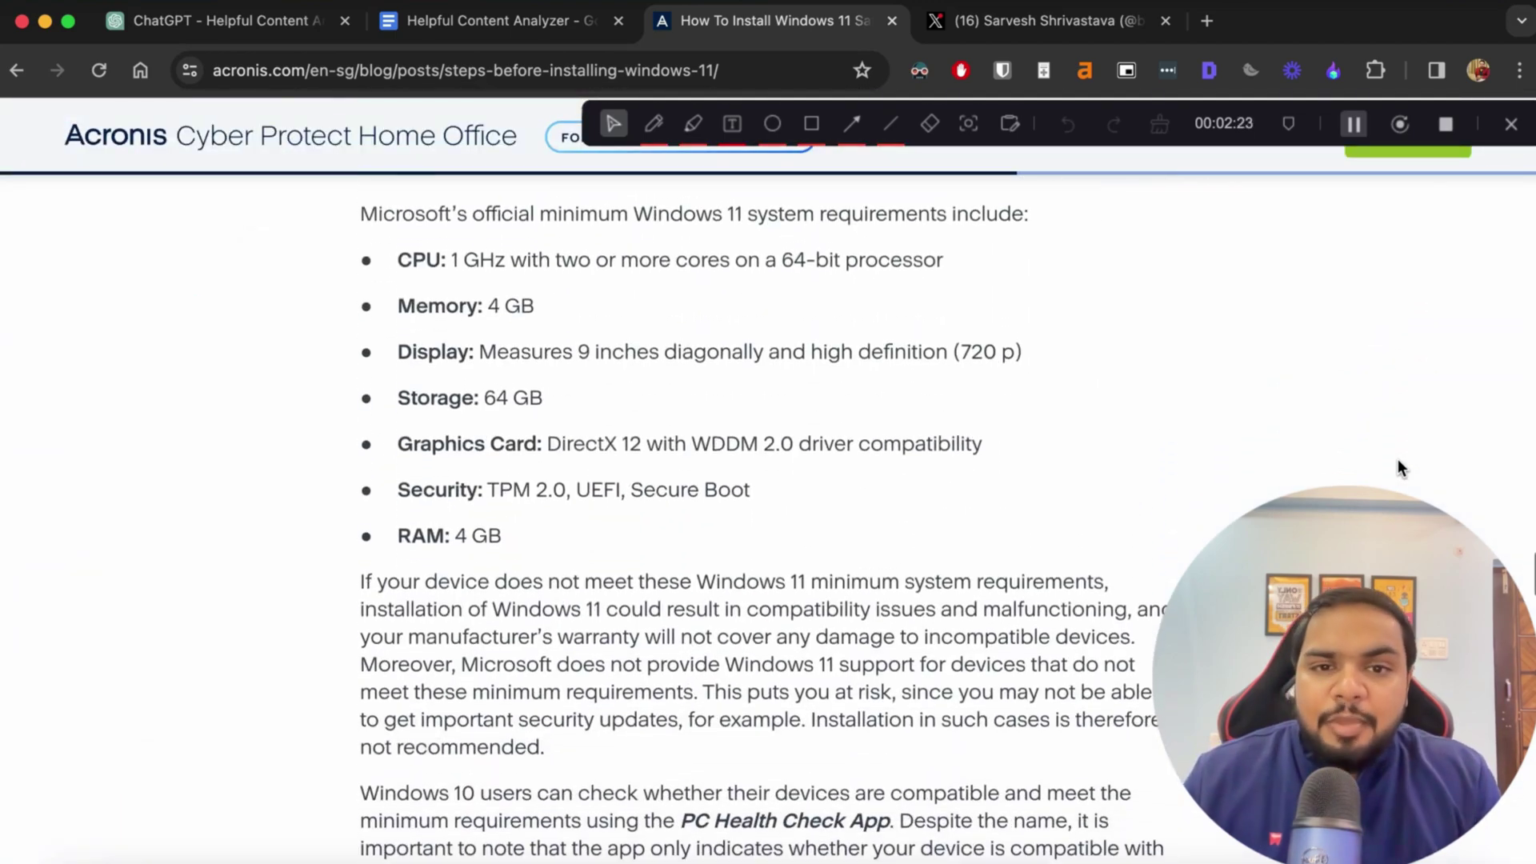
{"action": "scroll", "coordinate": [1398, 462], "scroll_direction": "down", "scroll_amount": 7}
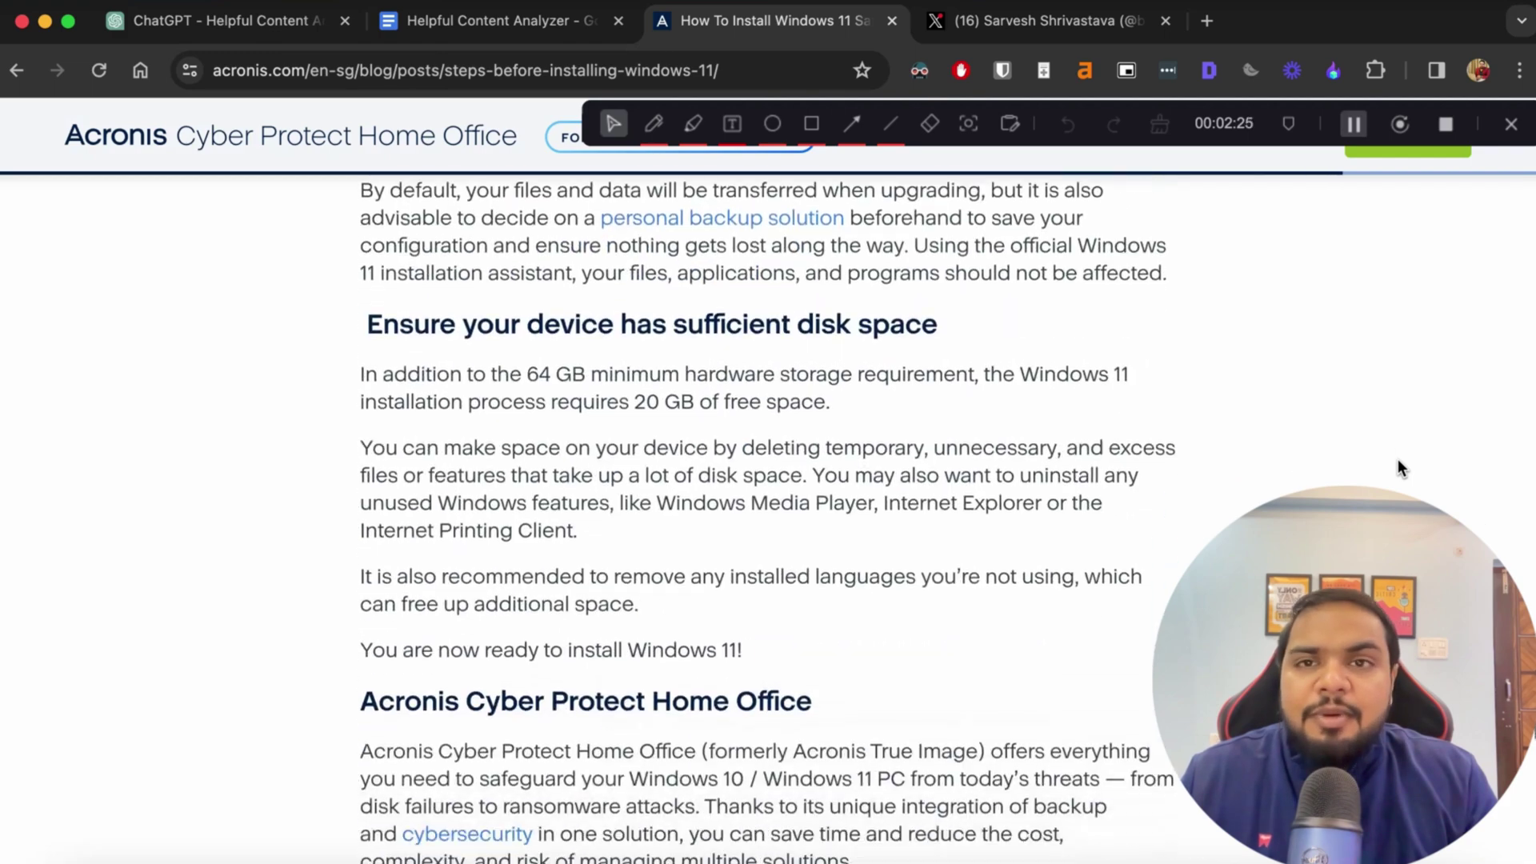
{"action": "left_click", "coordinate": [736, 71]}
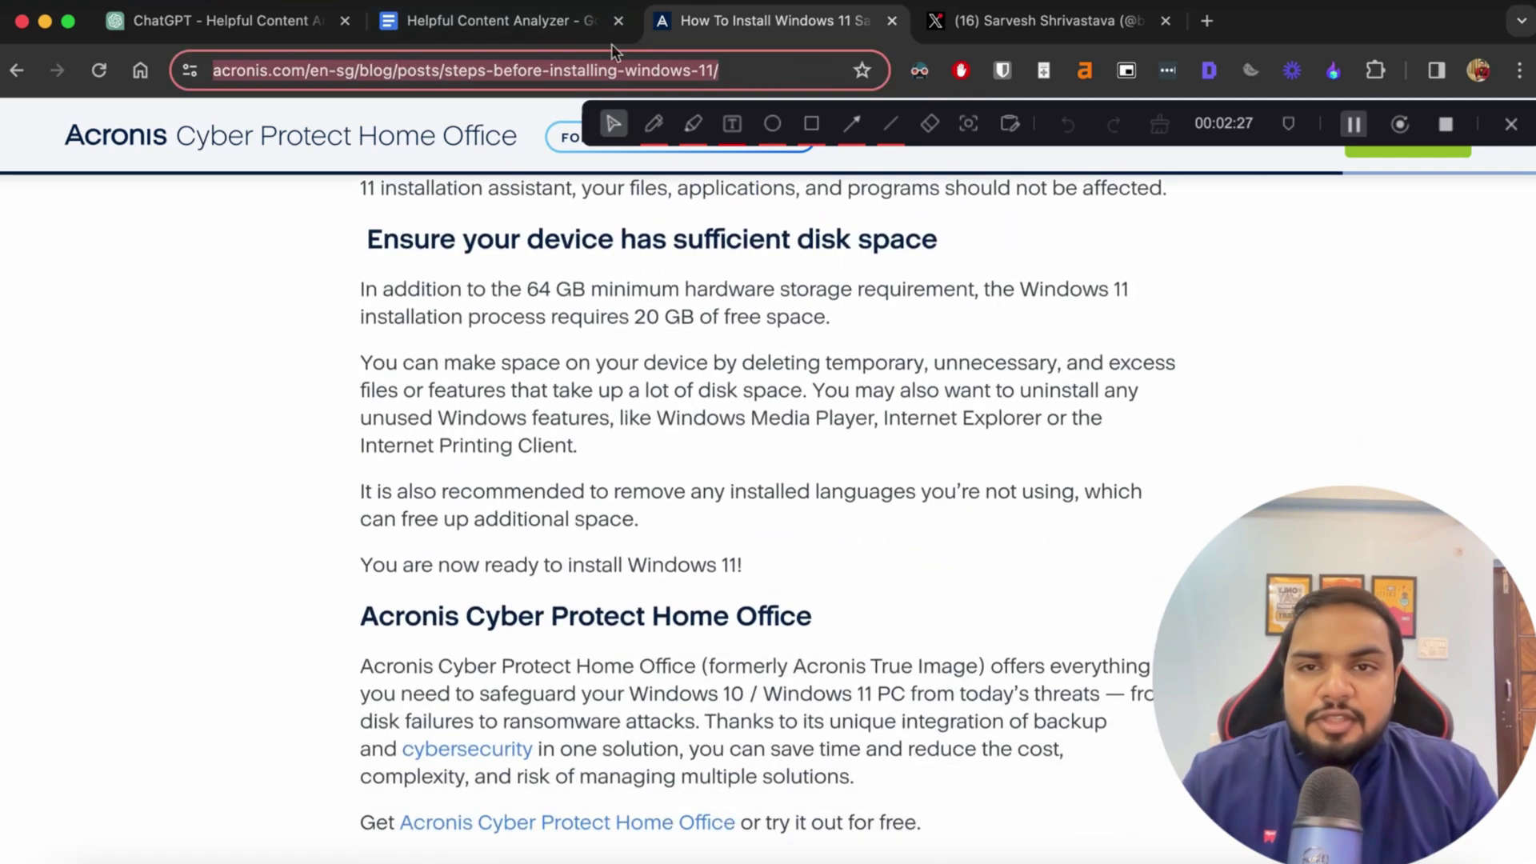
- Switch to the Helpful Content Analyzer chat showing the article's Helpfulness 7/10 rating
{"action": "left_click", "coordinate": [216, 20]}
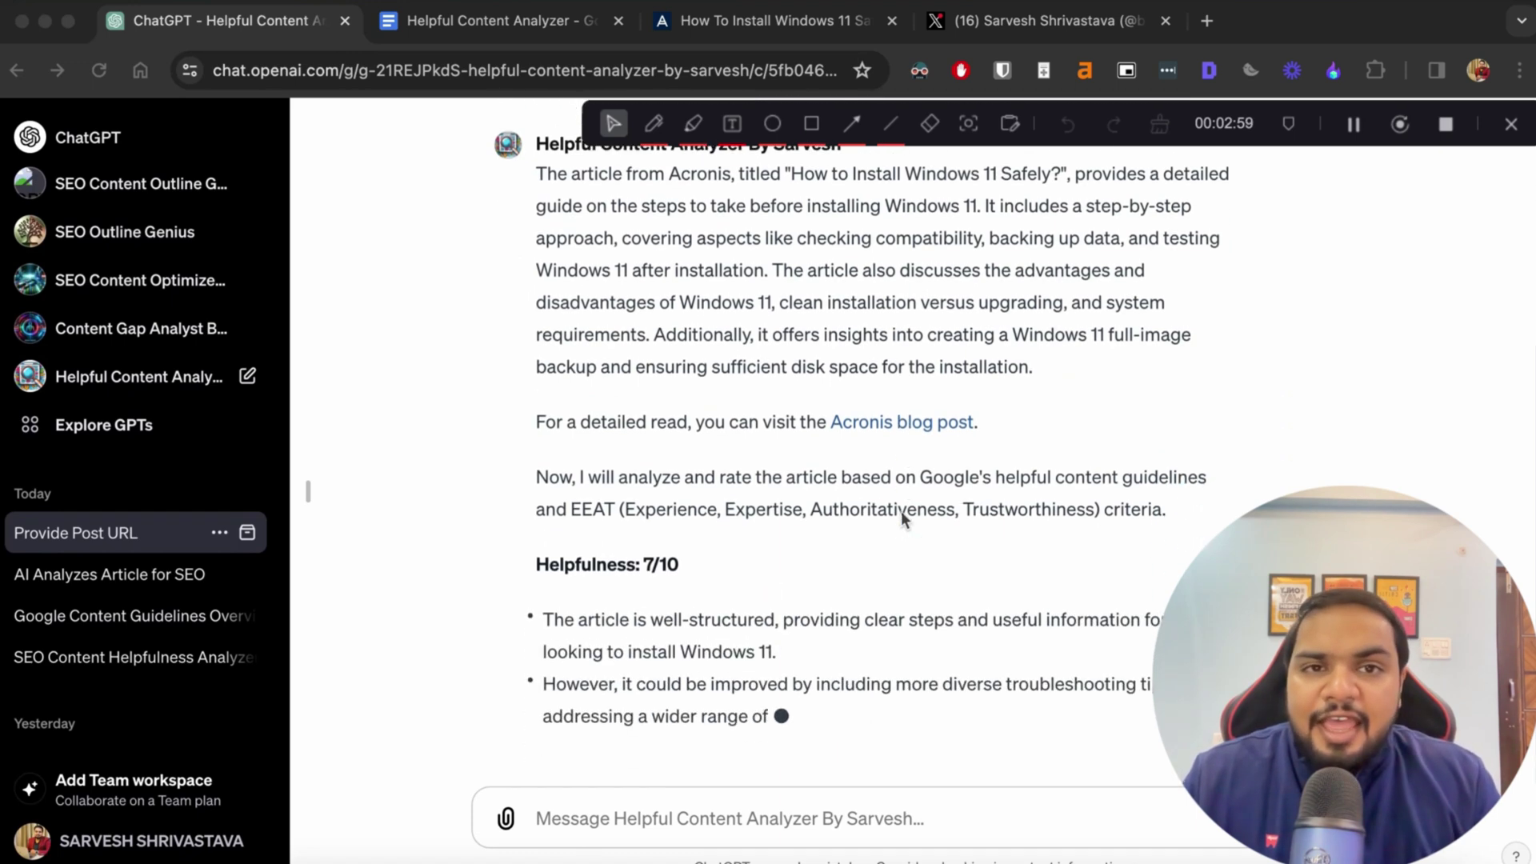
{"action": "scroll", "coordinate": [894, 603], "scroll_direction": "up", "scroll_amount": 3}
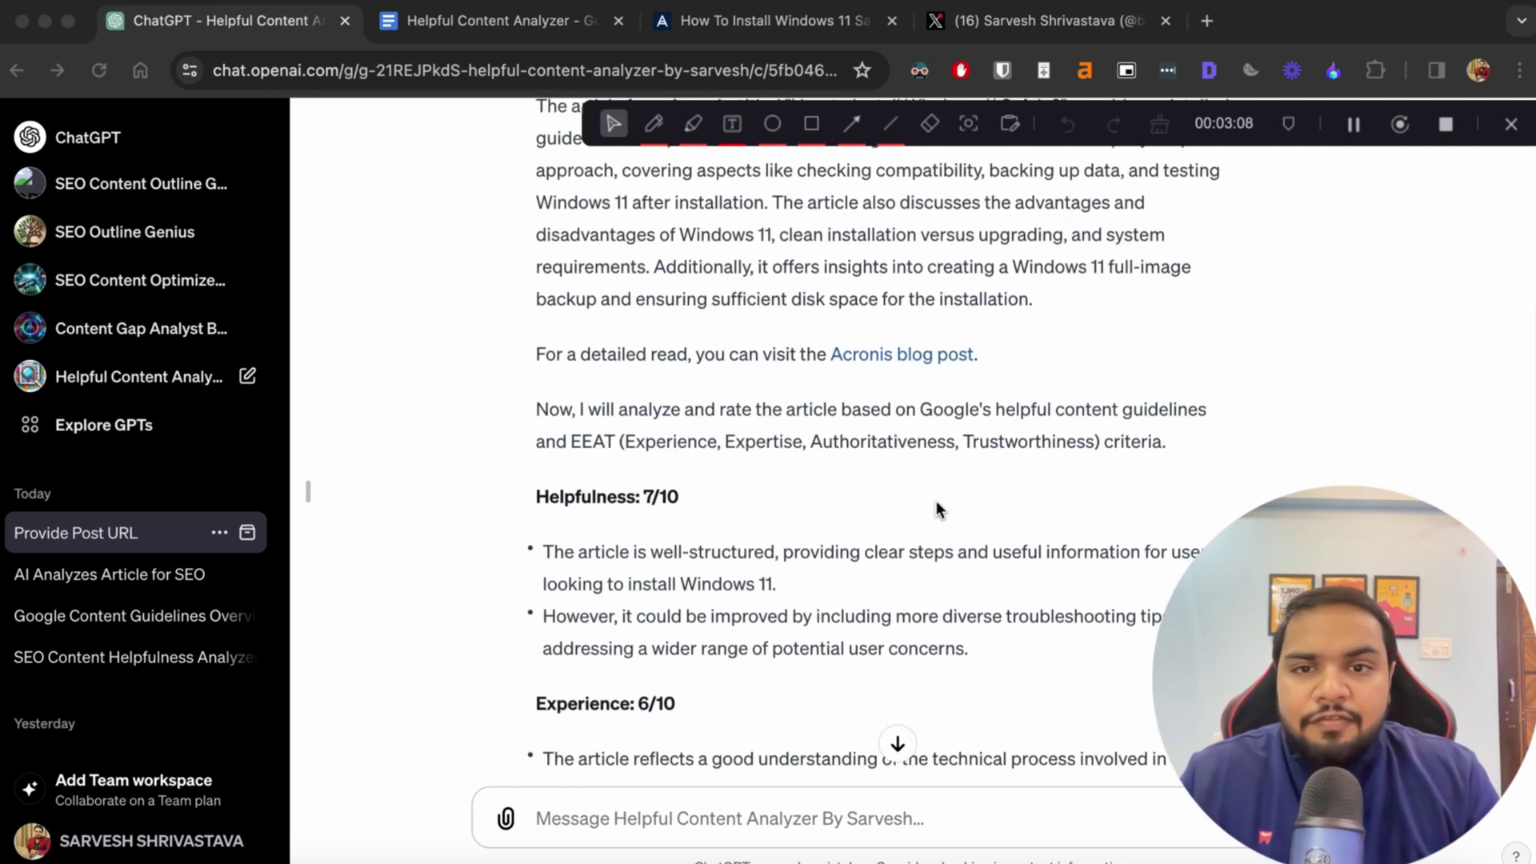
{"action": "scroll", "coordinate": [936, 508], "scroll_direction": "down", "scroll_amount": 1}
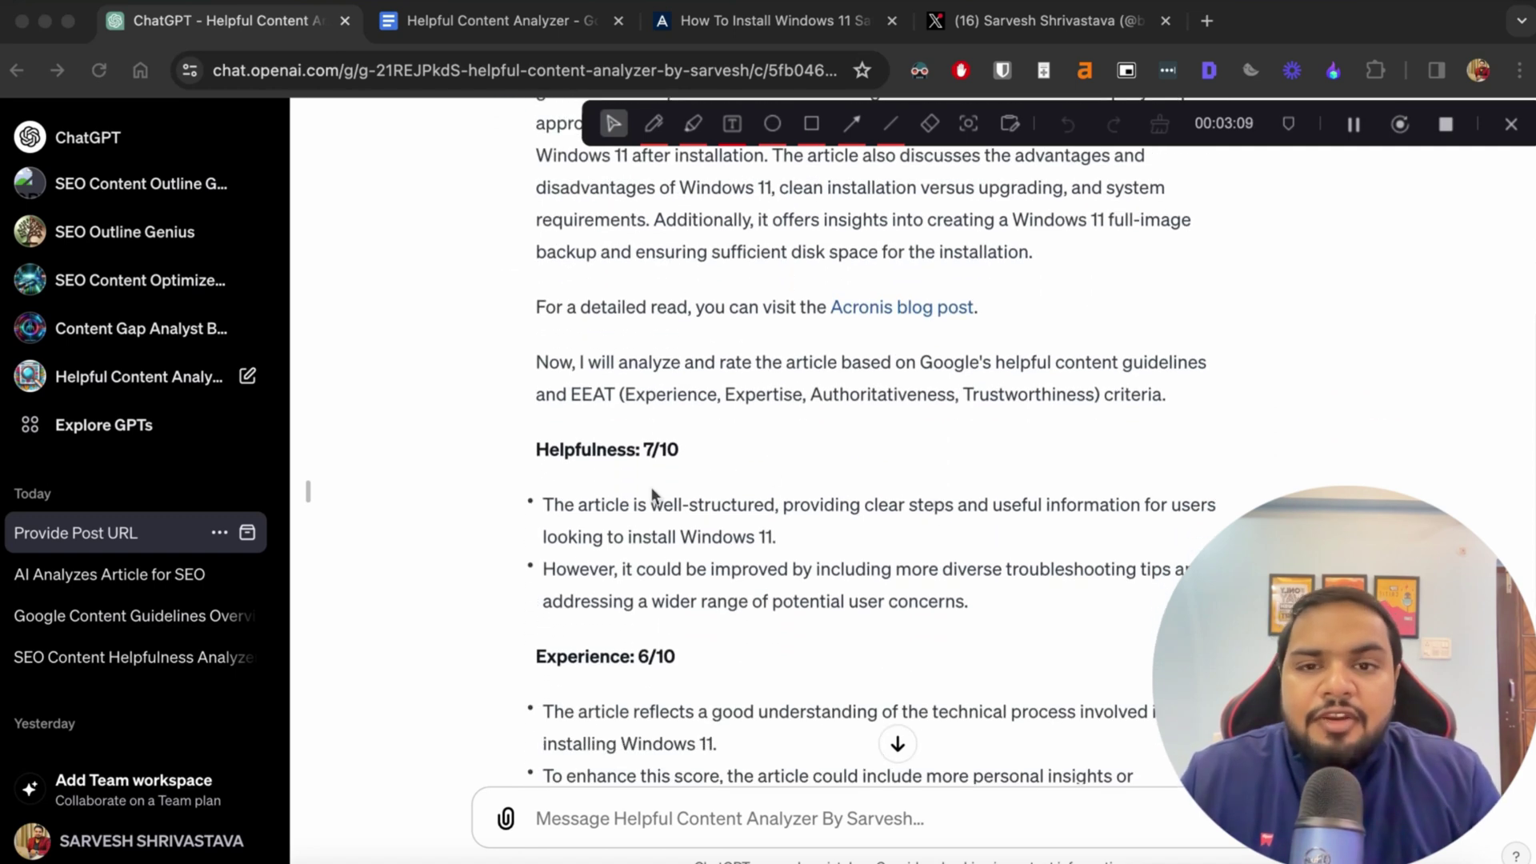
{"action": "left_click", "coordinate": [543, 453]}
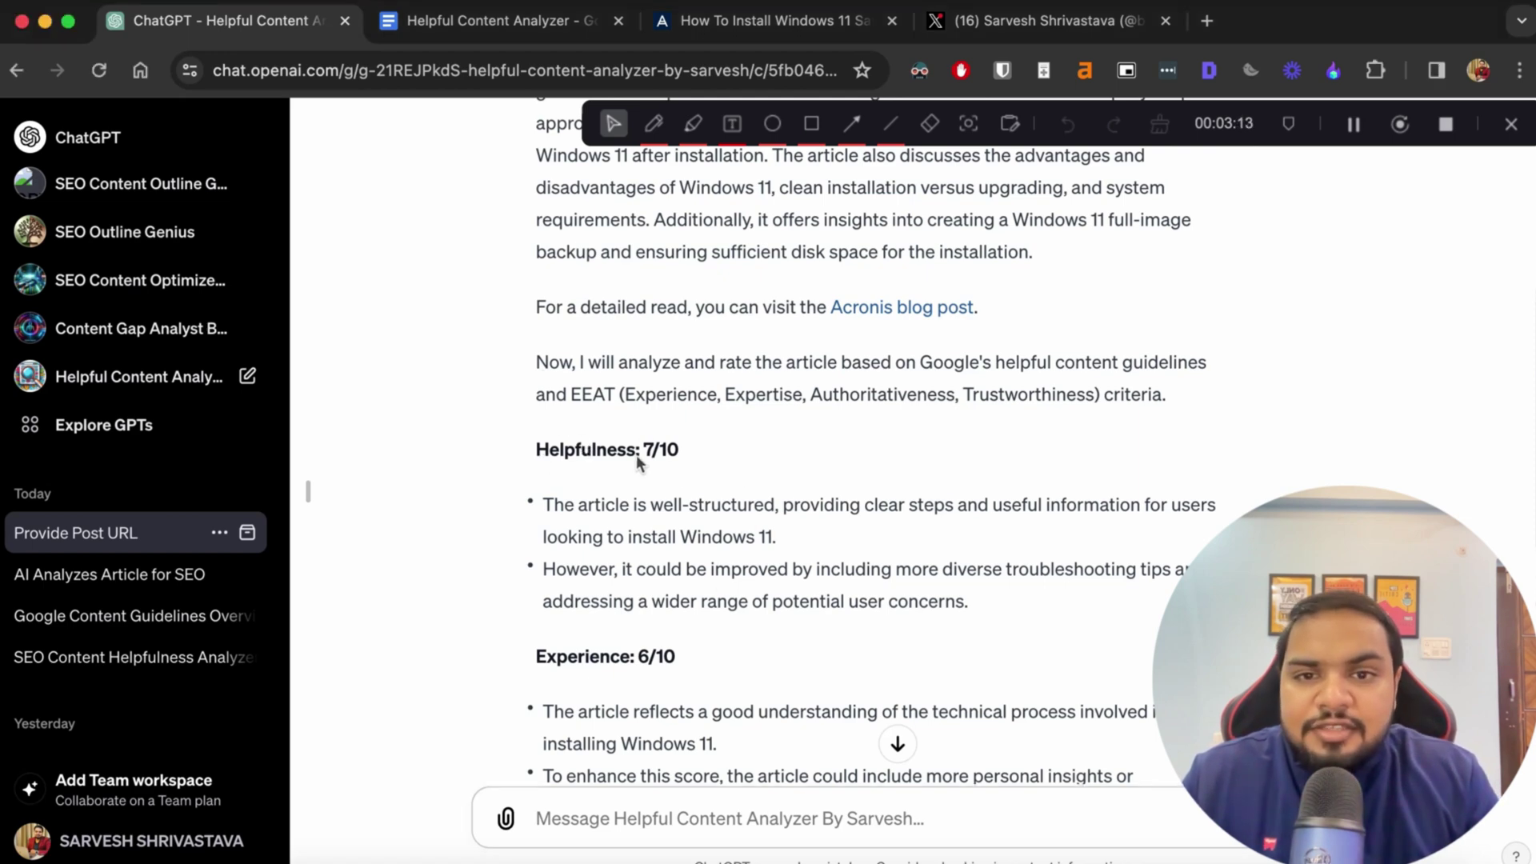
{"action": "left_click_drag", "start_coordinate": [643, 449], "coordinate": [714, 463]}
{"action": "left_click", "coordinate": [713, 463]}
{"action": "scroll", "coordinate": [733, 549], "scroll_direction": "down", "scroll_amount": 1}
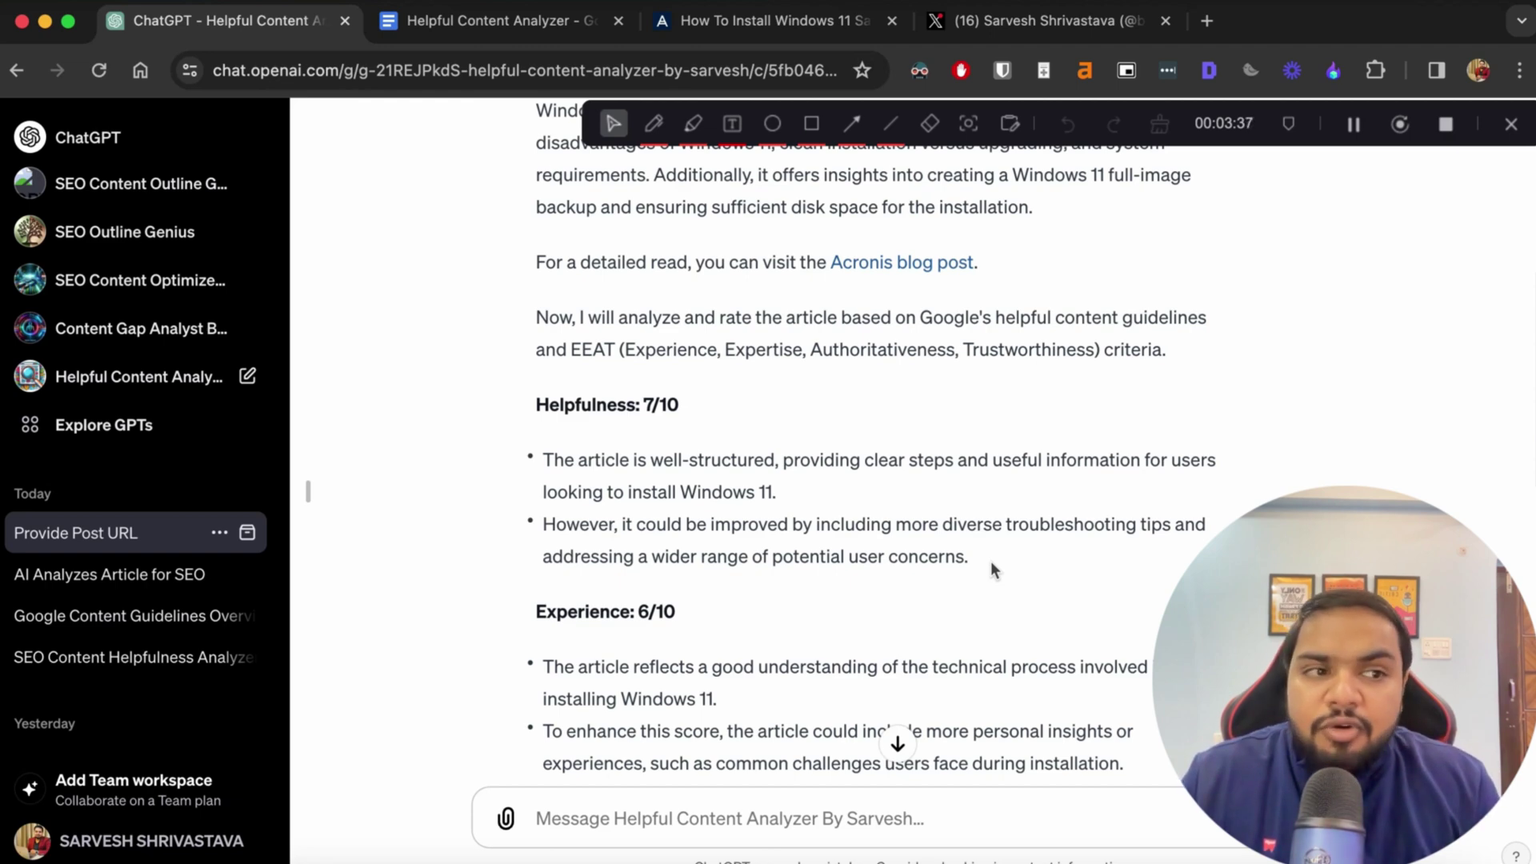
{"action": "scroll", "coordinate": [990, 560], "scroll_direction": "down", "scroll_amount": 3}
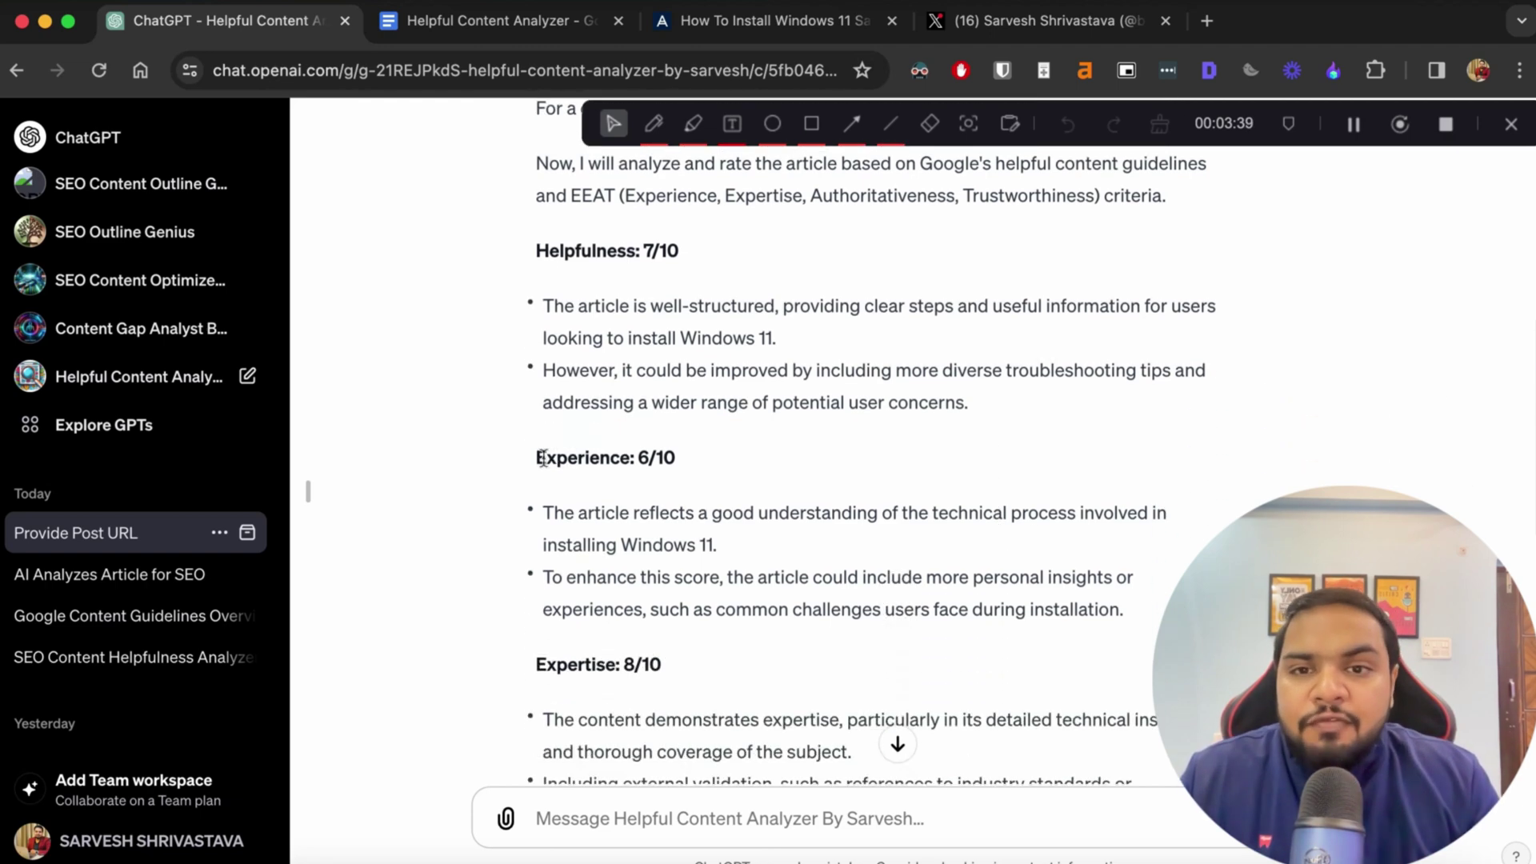
{"action": "left_click_drag", "start_coordinate": [543, 458], "coordinate": [785, 605]}
{"action": "left_click", "coordinate": [785, 605]}
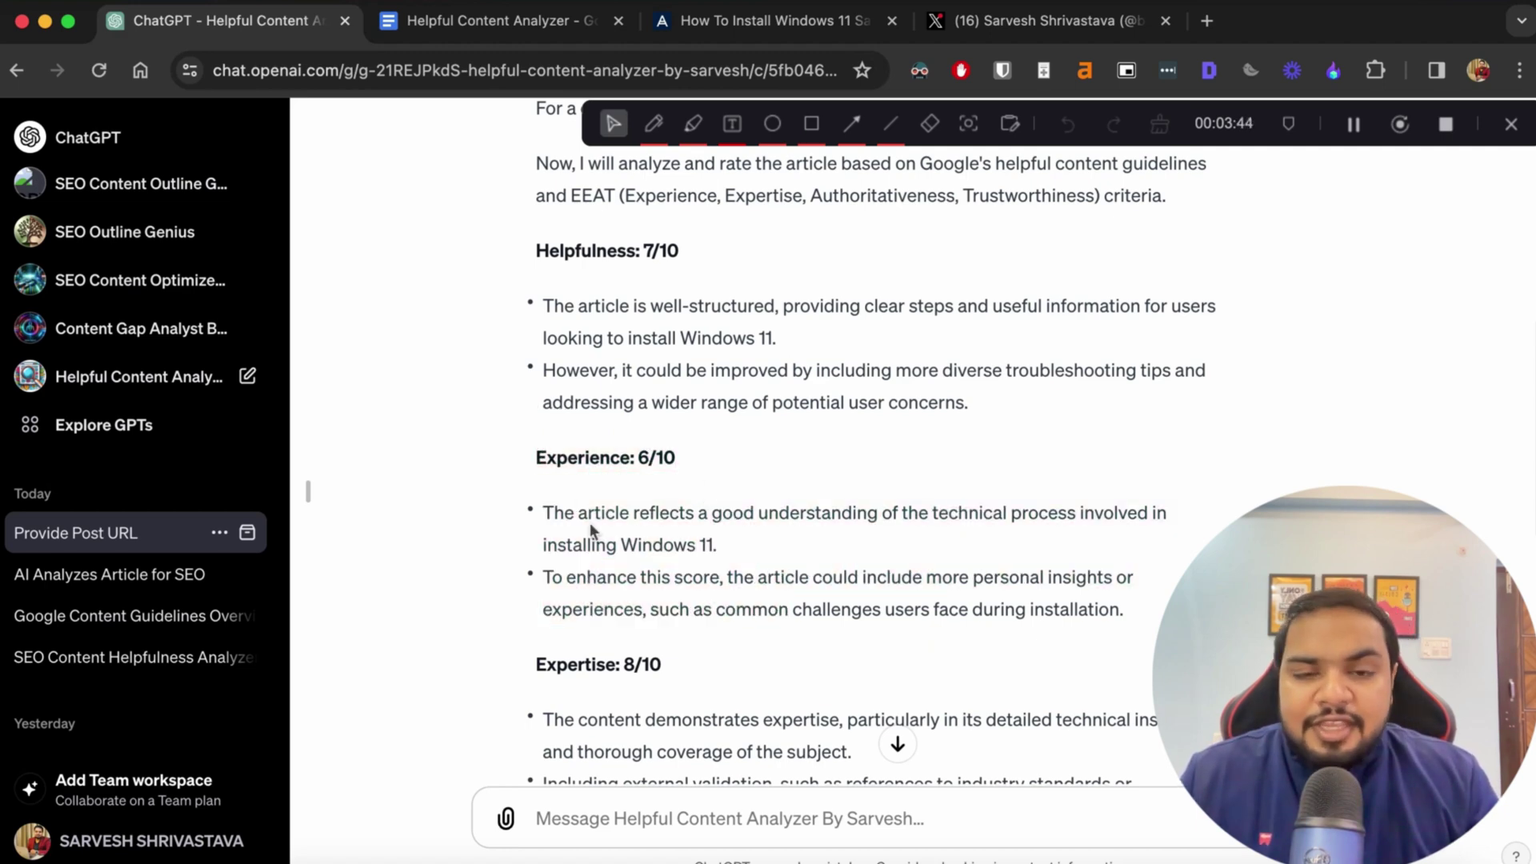
{"action": "scroll", "coordinate": [915, 536], "scroll_direction": "down", "scroll_amount": 2}
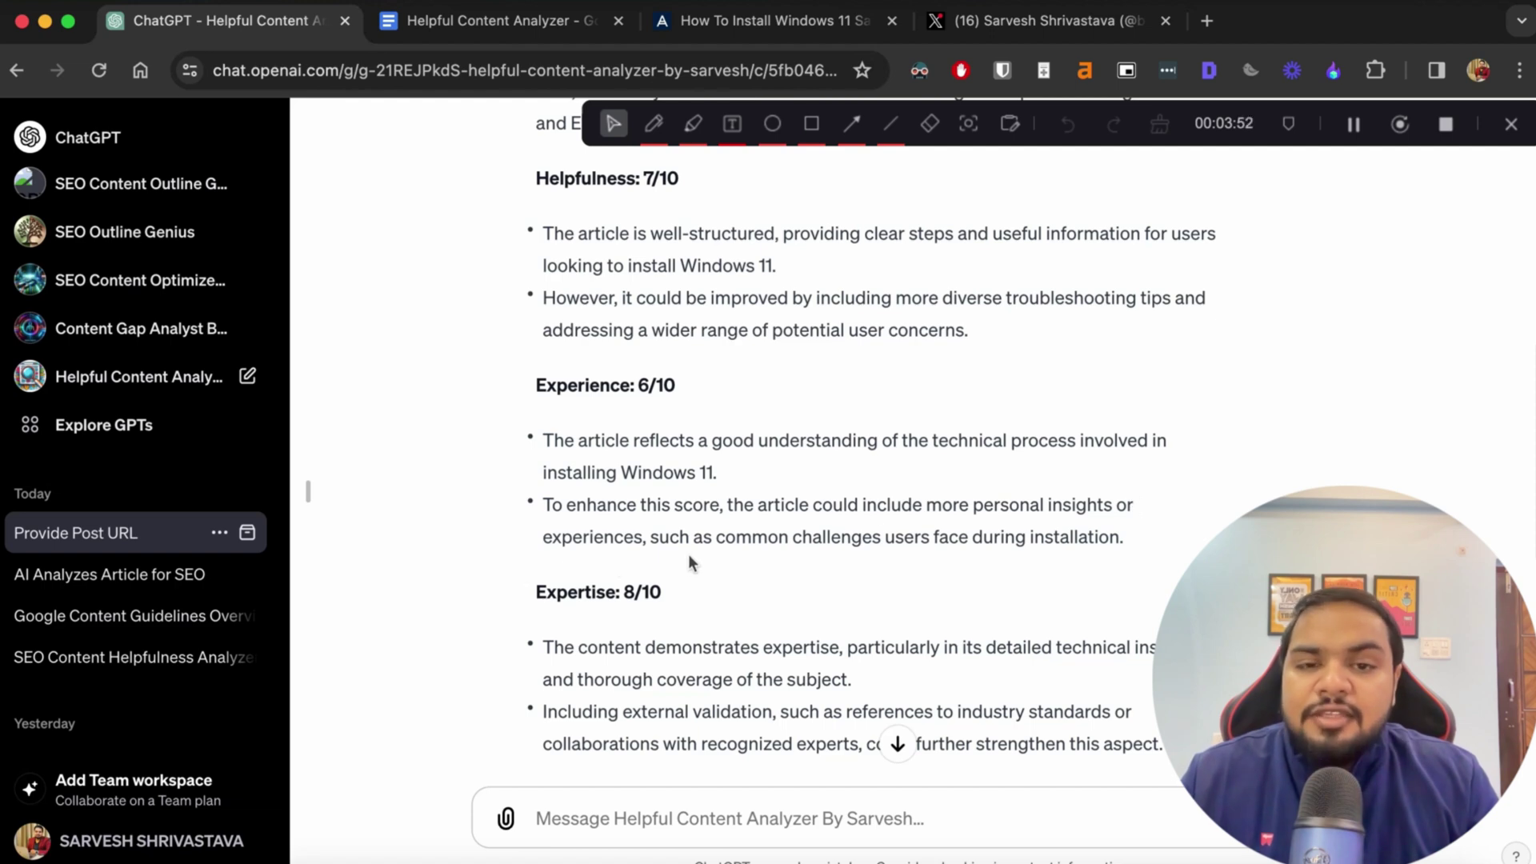
{"action": "scroll", "coordinate": [1181, 548], "scroll_direction": "down", "scroll_amount": 1}
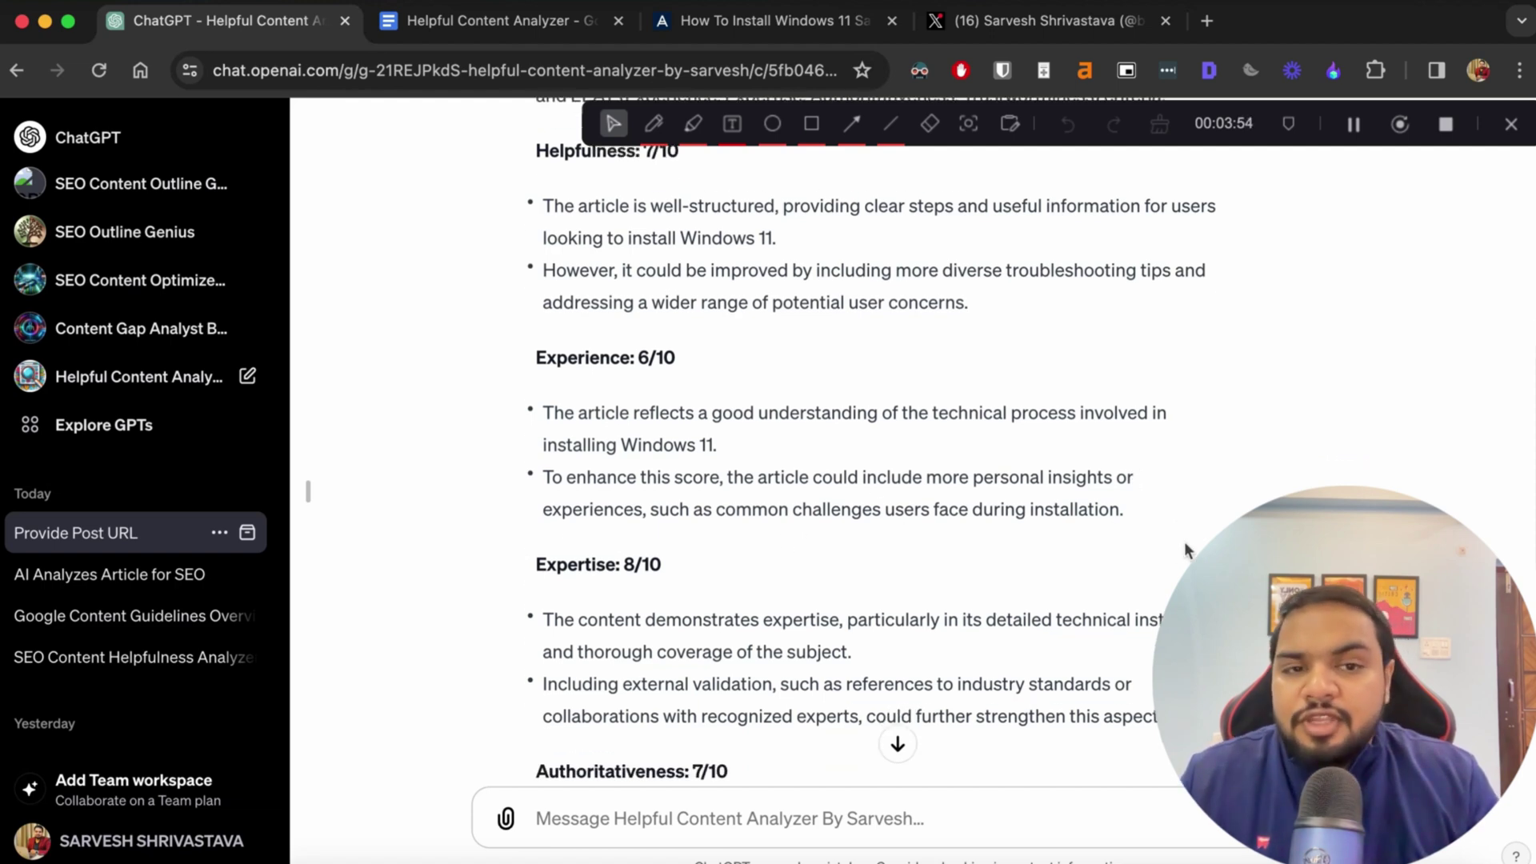
{"action": "scroll", "coordinate": [1186, 549], "scroll_direction": "up", "scroll_amount": 2}
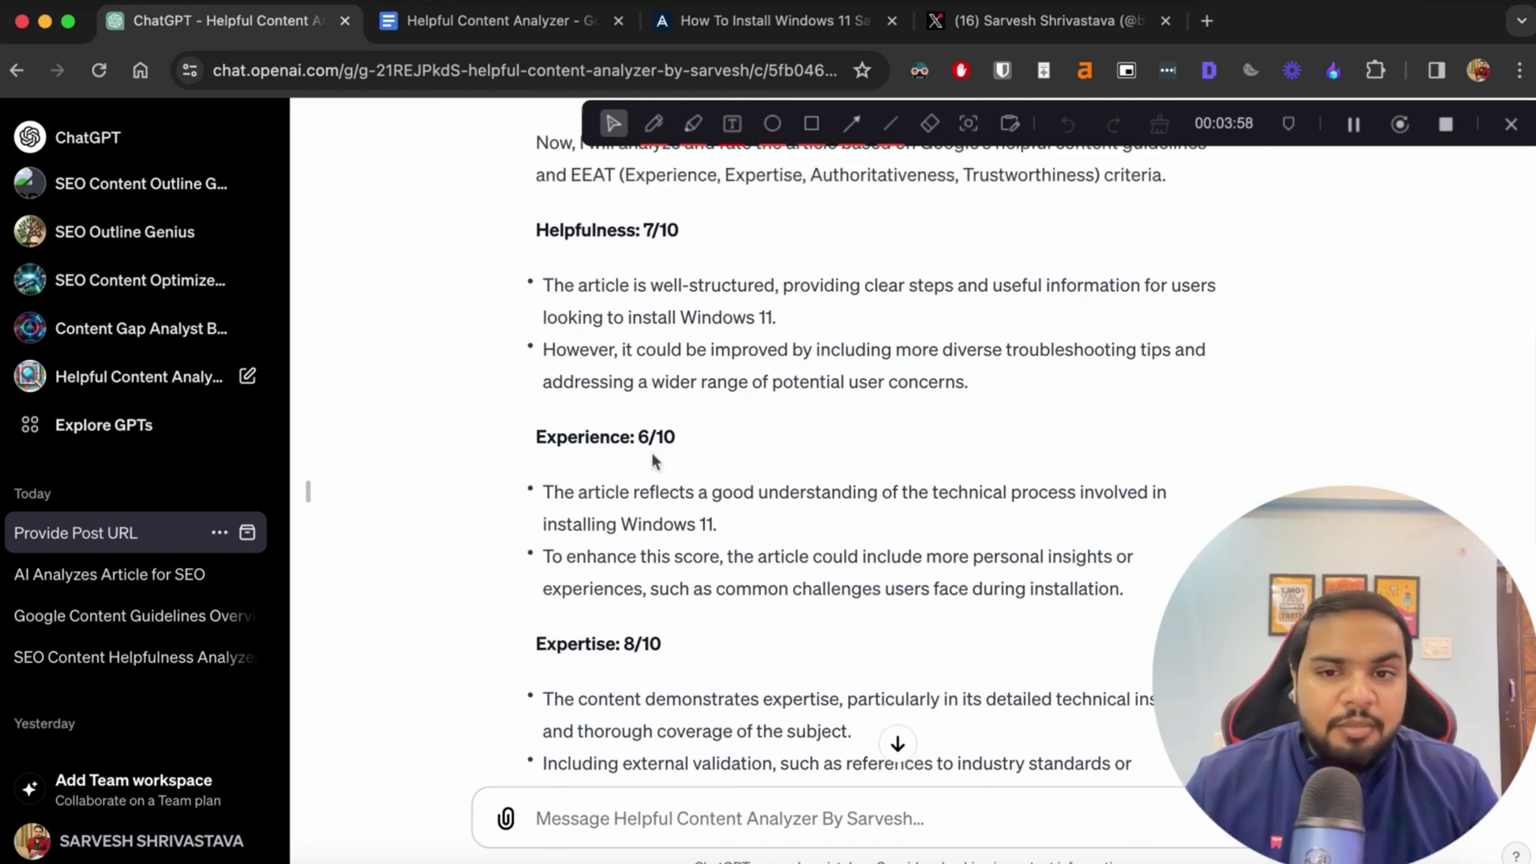
{"action": "scroll", "coordinate": [652, 455], "scroll_direction": "down", "scroll_amount": 5}
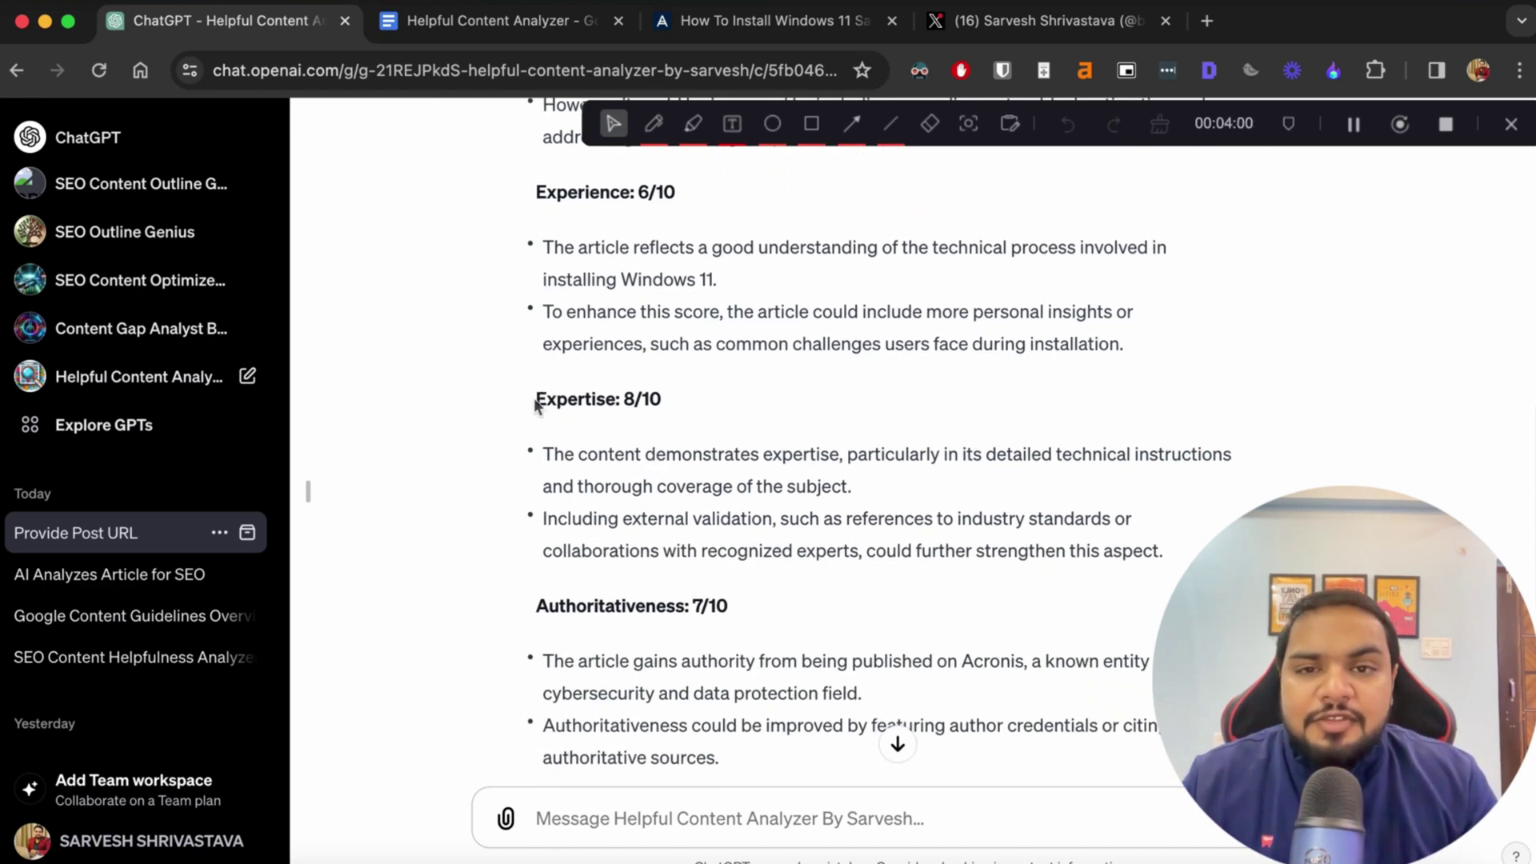
{"action": "left_click_drag", "start_coordinate": [535, 398], "coordinate": [912, 554]}
{"action": "left_click", "coordinate": [913, 554]}
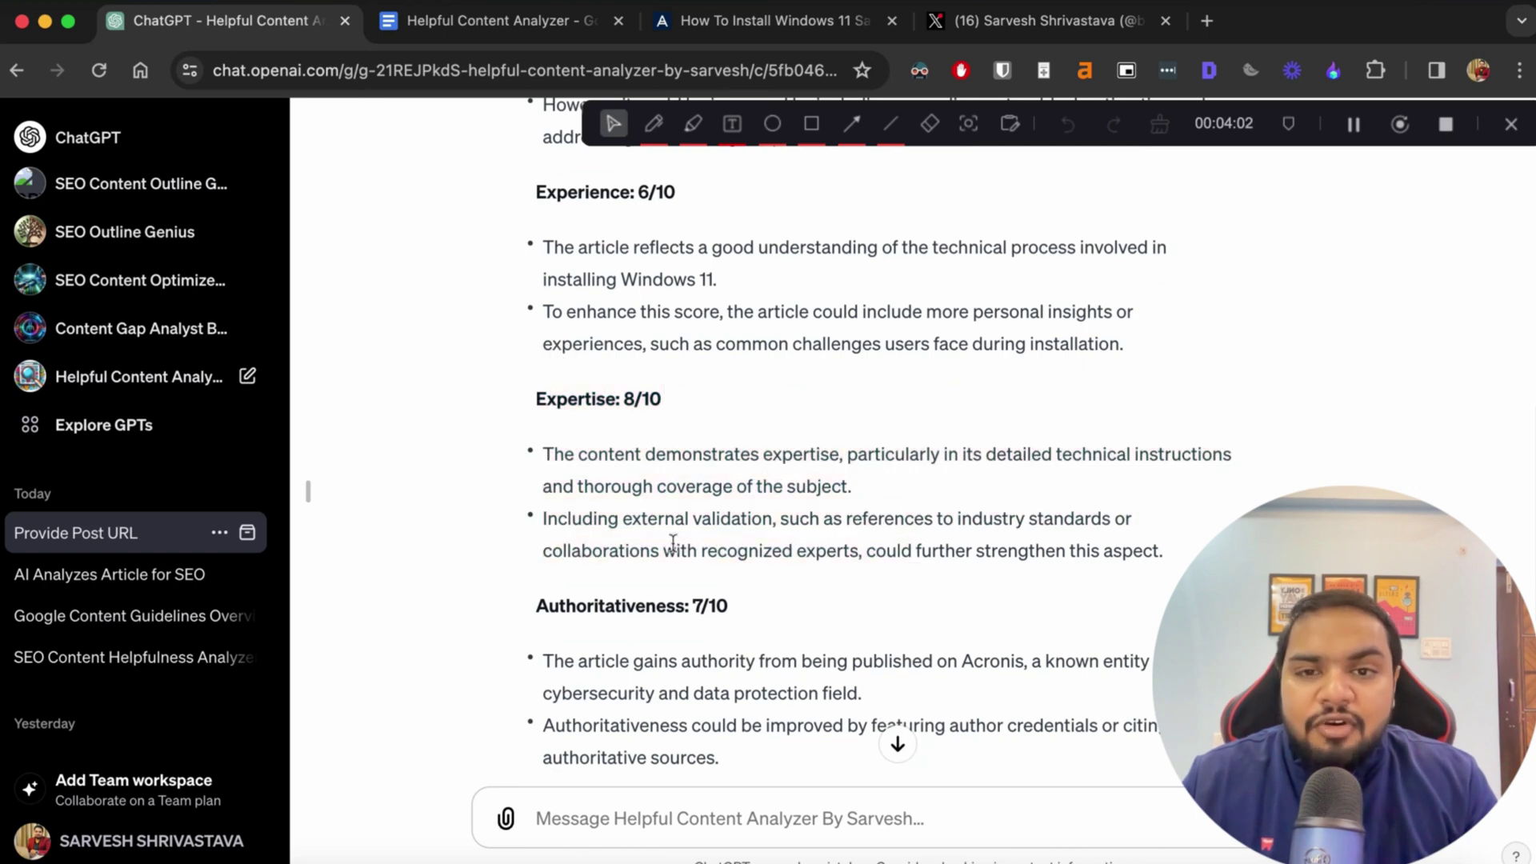
{"action": "left_click_drag", "start_coordinate": [544, 454], "coordinate": [914, 484]}
{"action": "left_click", "coordinate": [914, 483]}
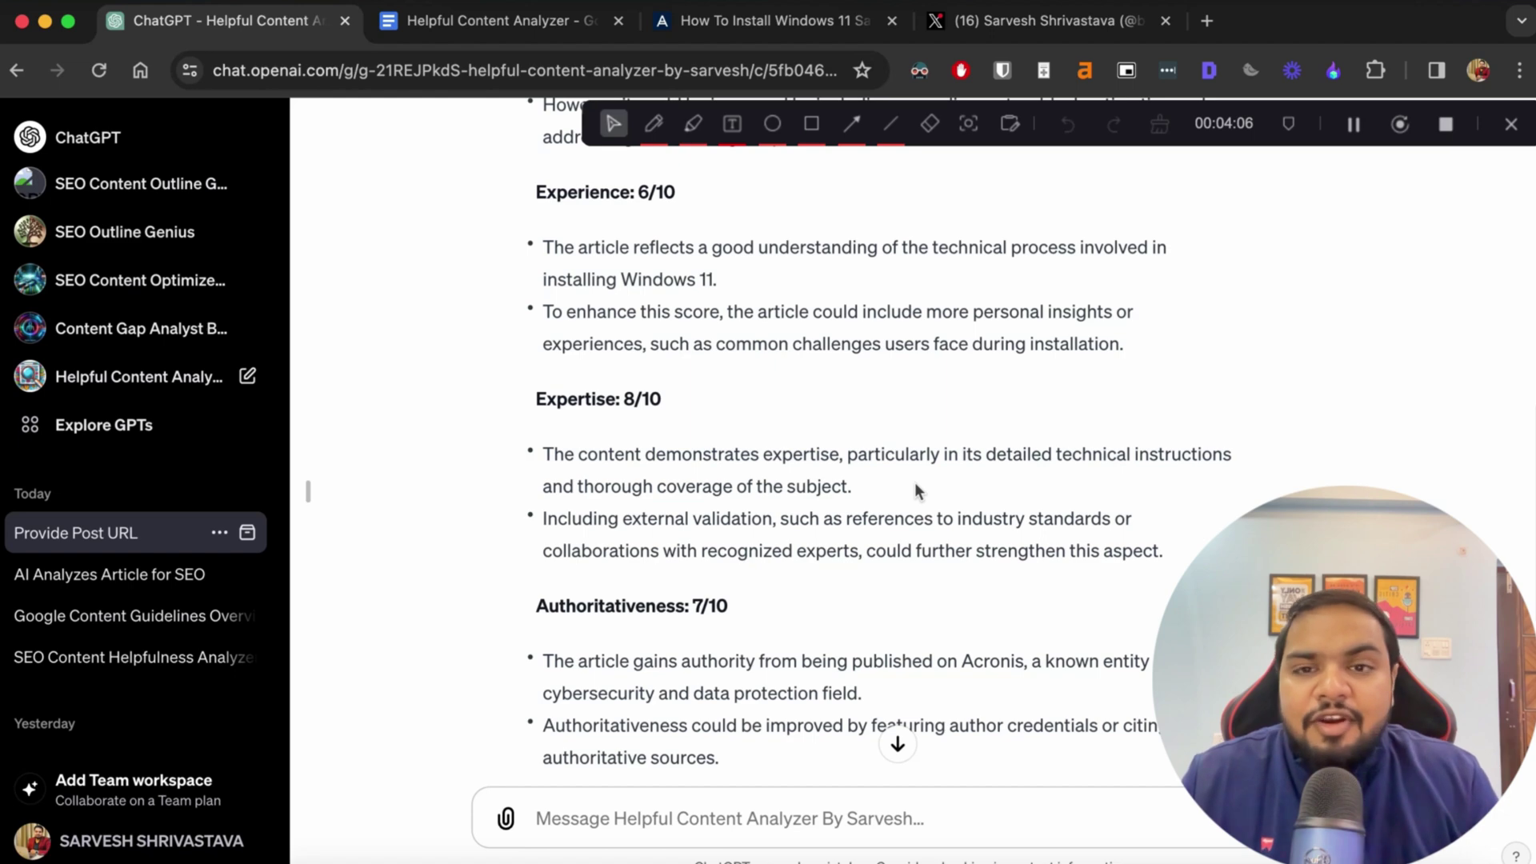
{"action": "scroll", "coordinate": [914, 482], "scroll_direction": "down", "scroll_amount": 1}
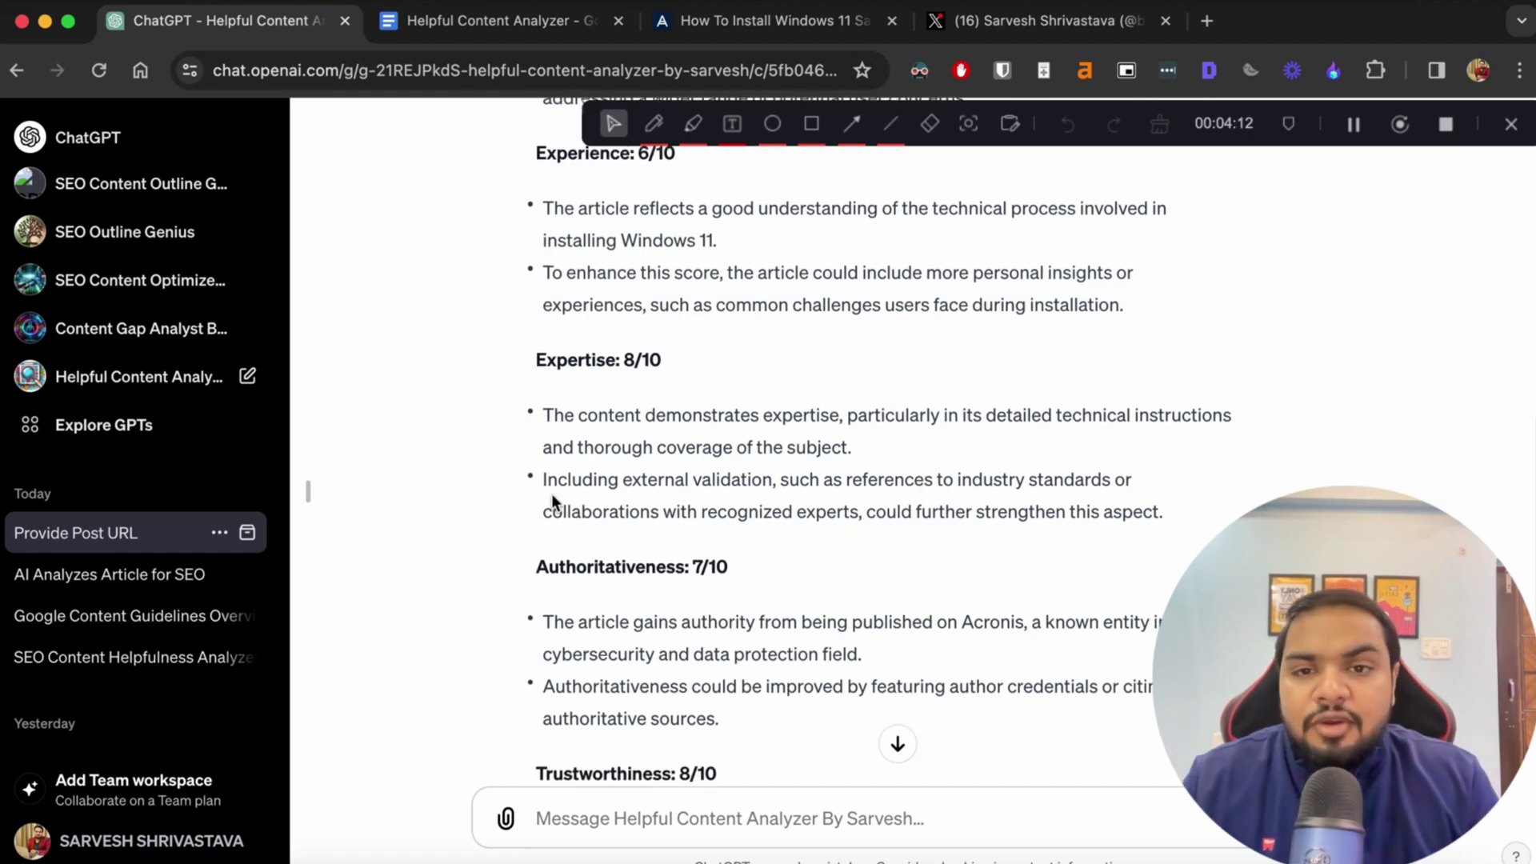
{"action": "left_click_drag", "start_coordinate": [544, 480], "coordinate": [968, 516]}
{"action": "left_click", "coordinate": [965, 518]}
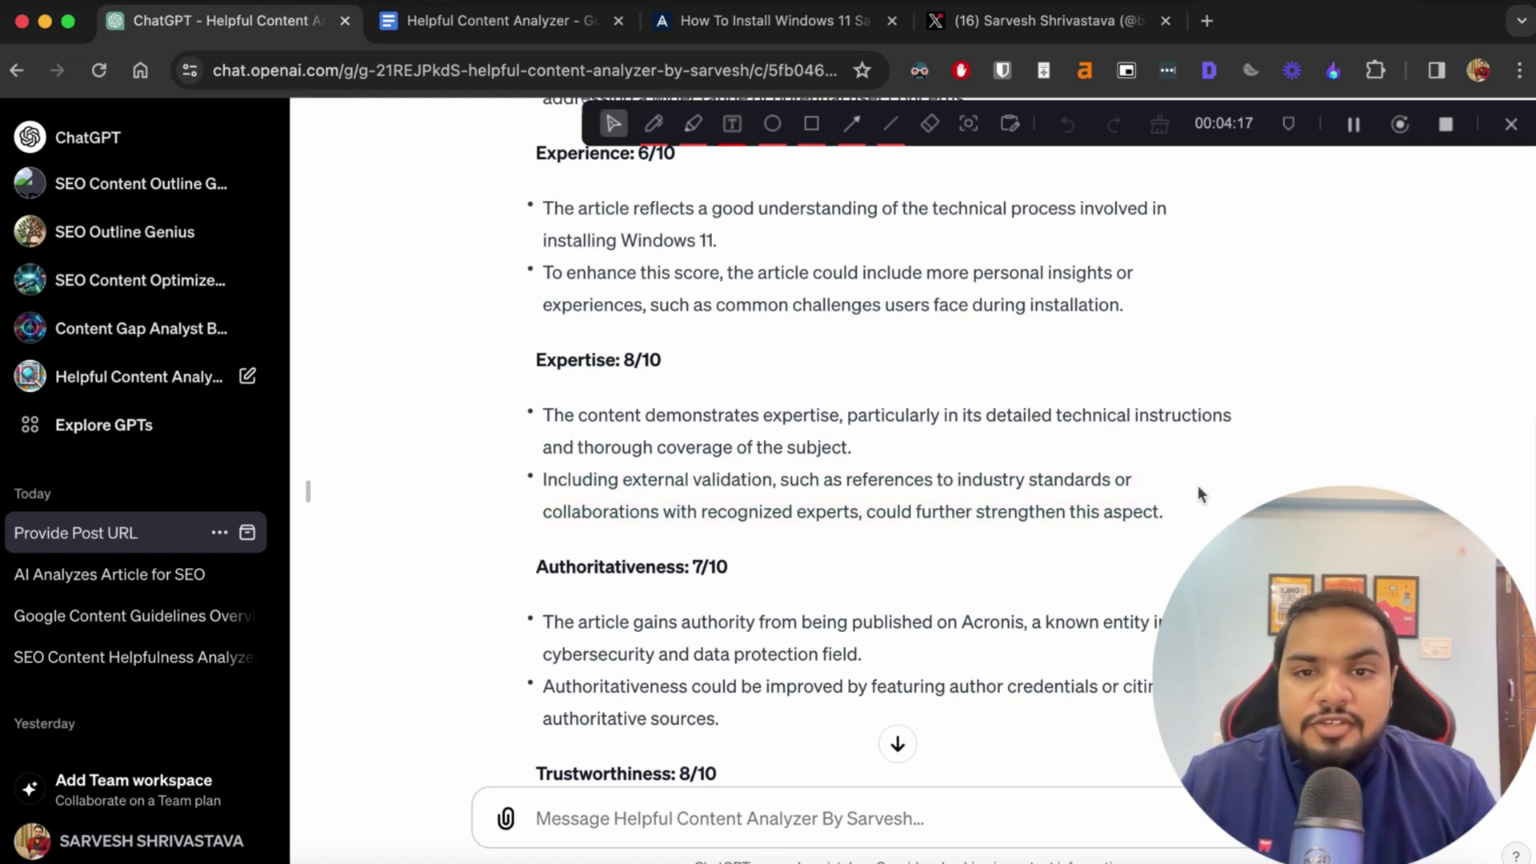
- Scroll the analyzer's reply and highlight the Average EEAT Score of 7.25/10
{"action": "scroll", "coordinate": [1198, 493], "scroll_direction": "down", "scroll_amount": 3}
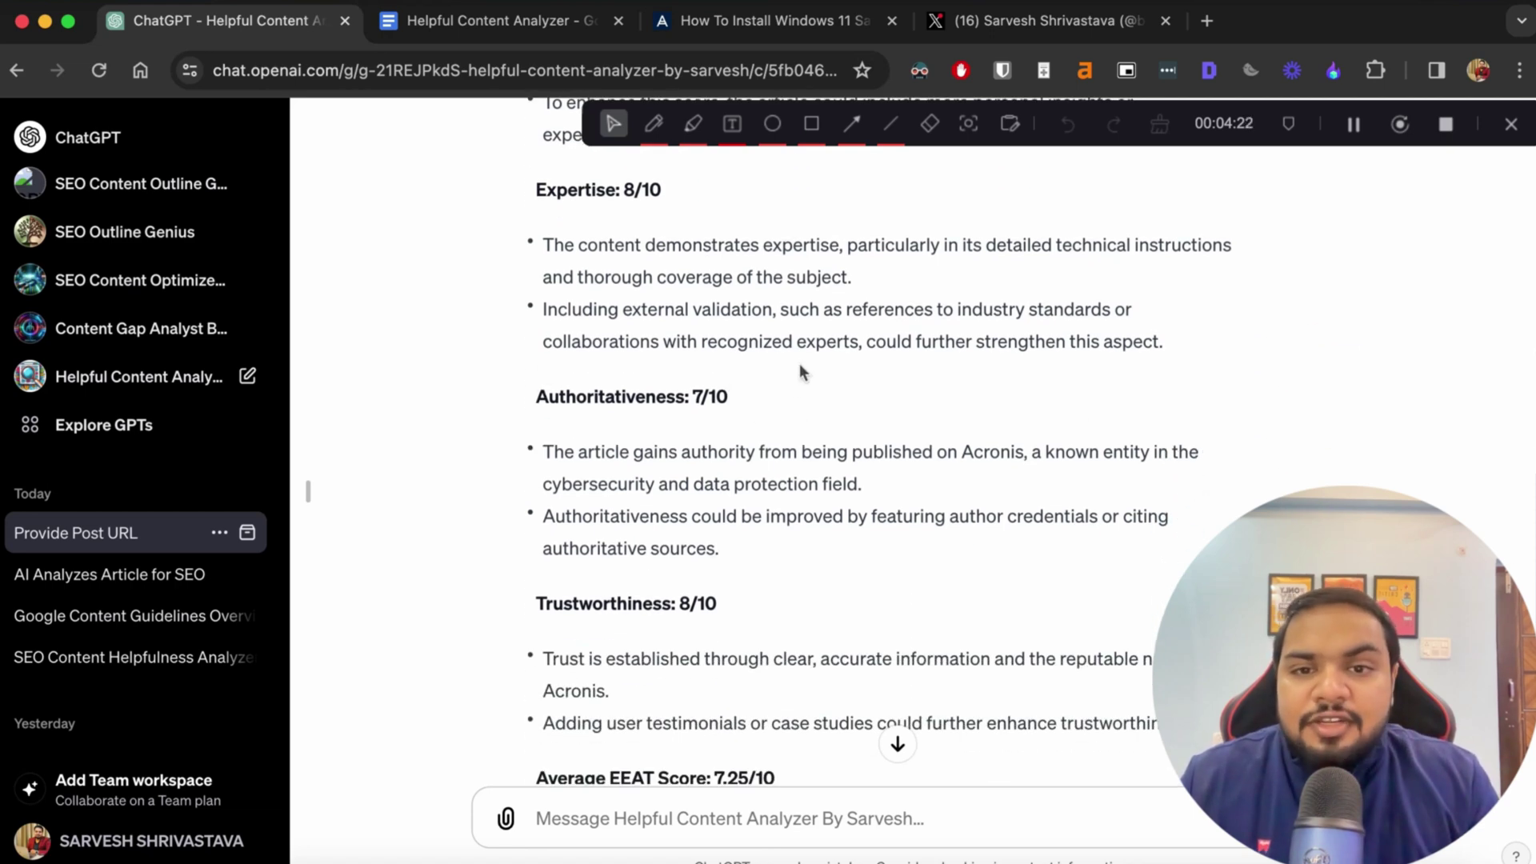
{"action": "scroll", "coordinate": [771, 442], "scroll_direction": "down", "scroll_amount": 1}
{"action": "scroll", "coordinate": [775, 444], "scroll_direction": "up", "scroll_amount": 10}
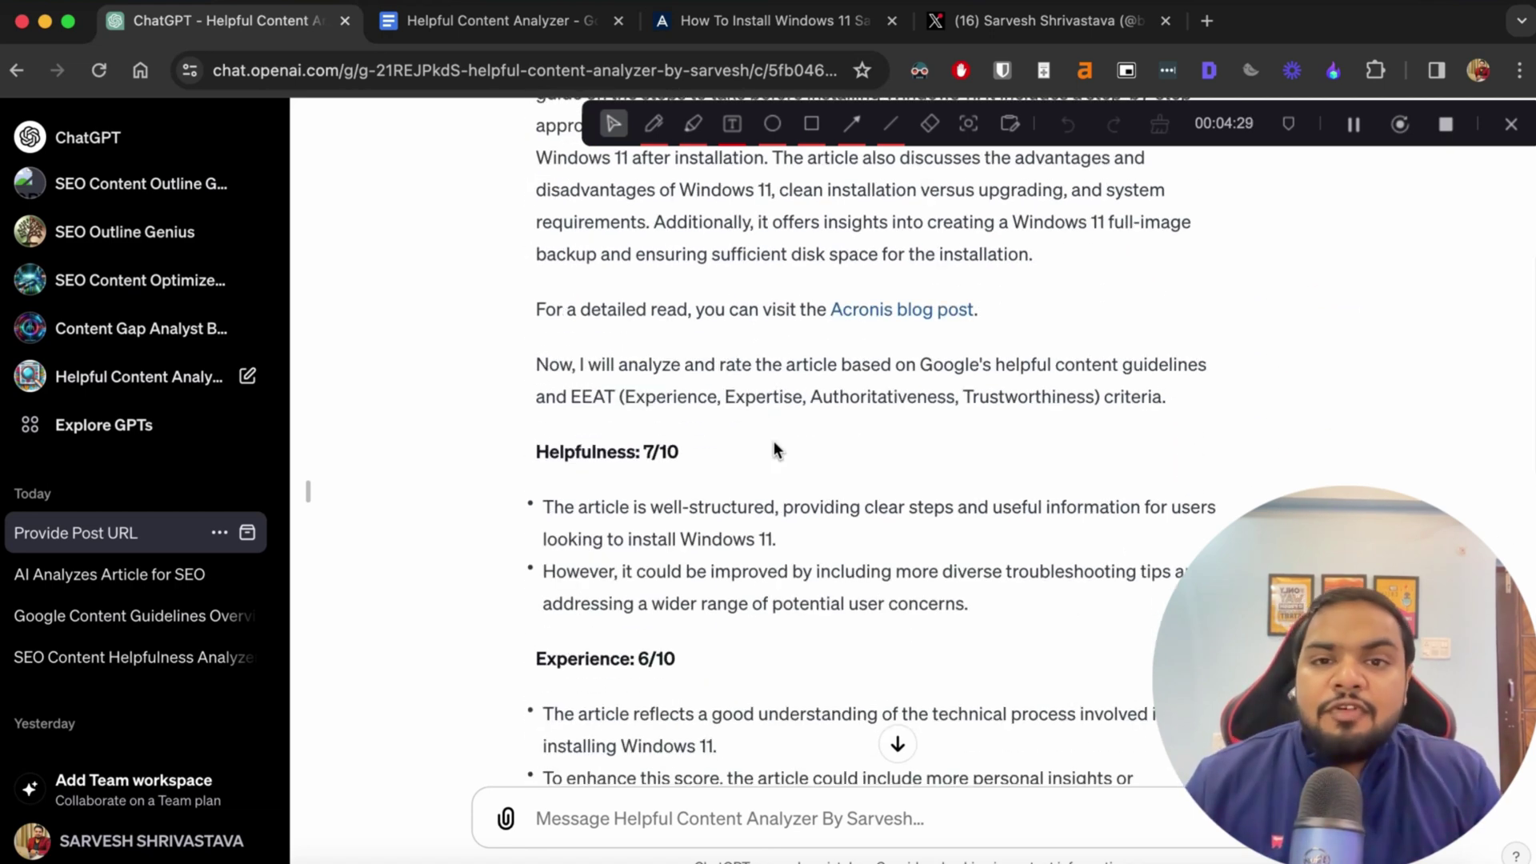
{"action": "scroll", "coordinate": [774, 444], "scroll_direction": "down", "scroll_amount": 8}
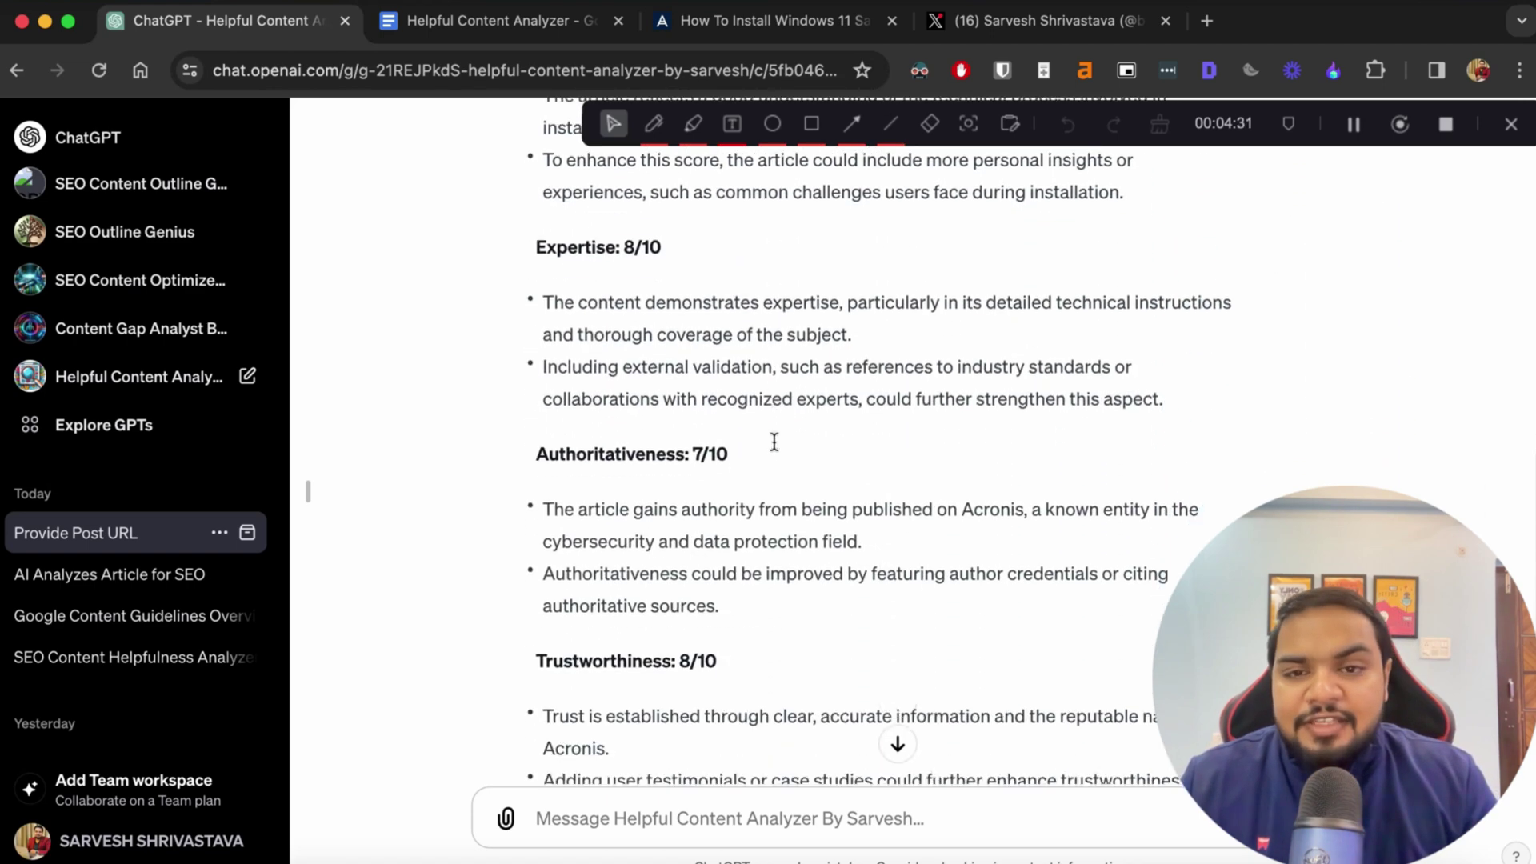
{"action": "scroll", "coordinate": [774, 440], "scroll_direction": "down", "scroll_amount": 3}
{"action": "scroll", "coordinate": [753, 523], "scroll_direction": "down", "scroll_amount": 1}
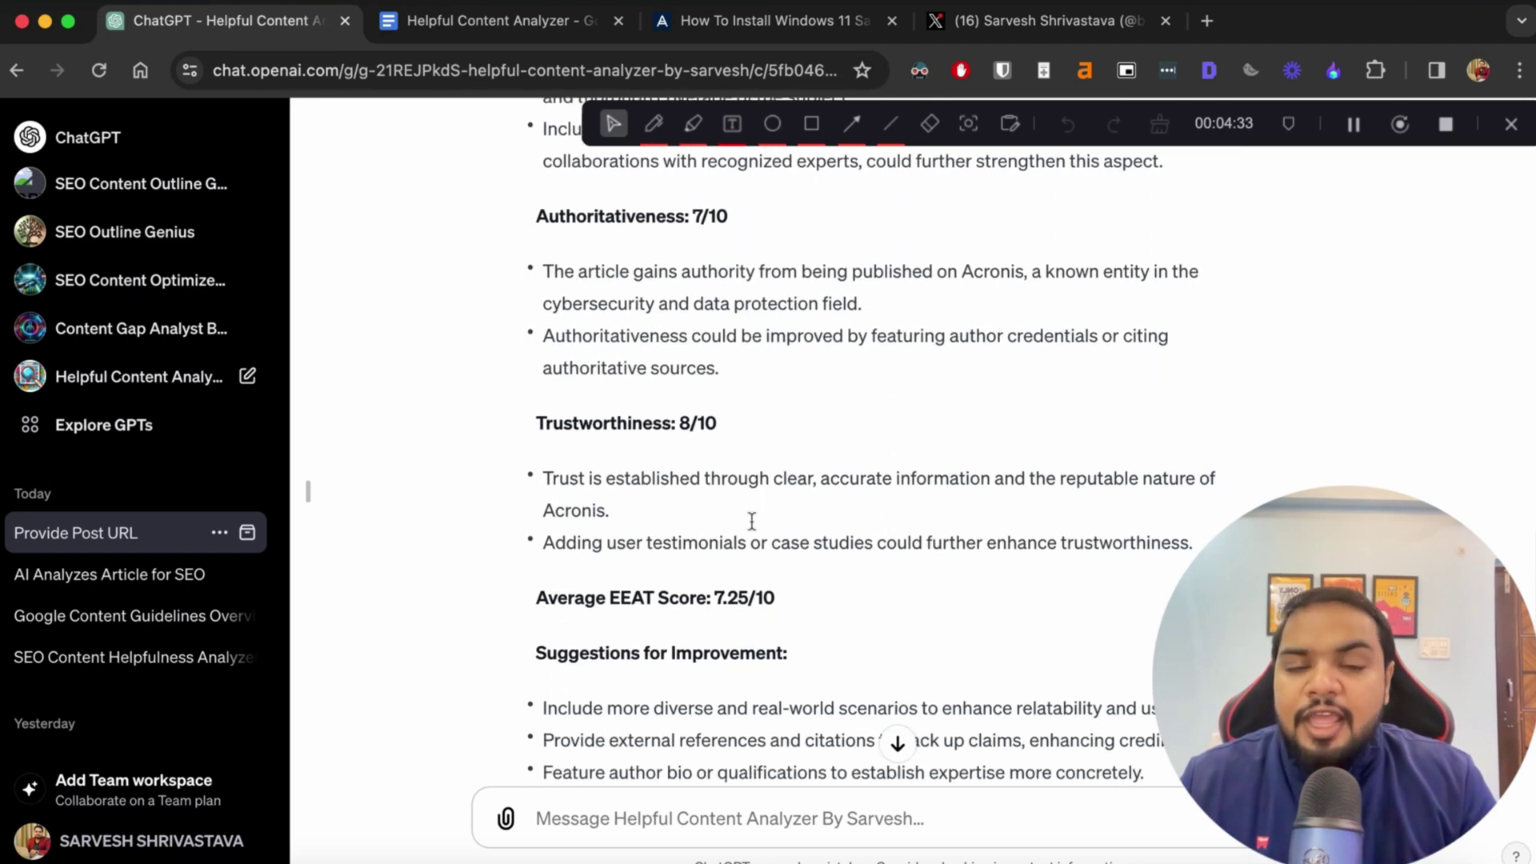
{"action": "scroll", "coordinate": [751, 521], "scroll_direction": "down", "scroll_amount": 1}
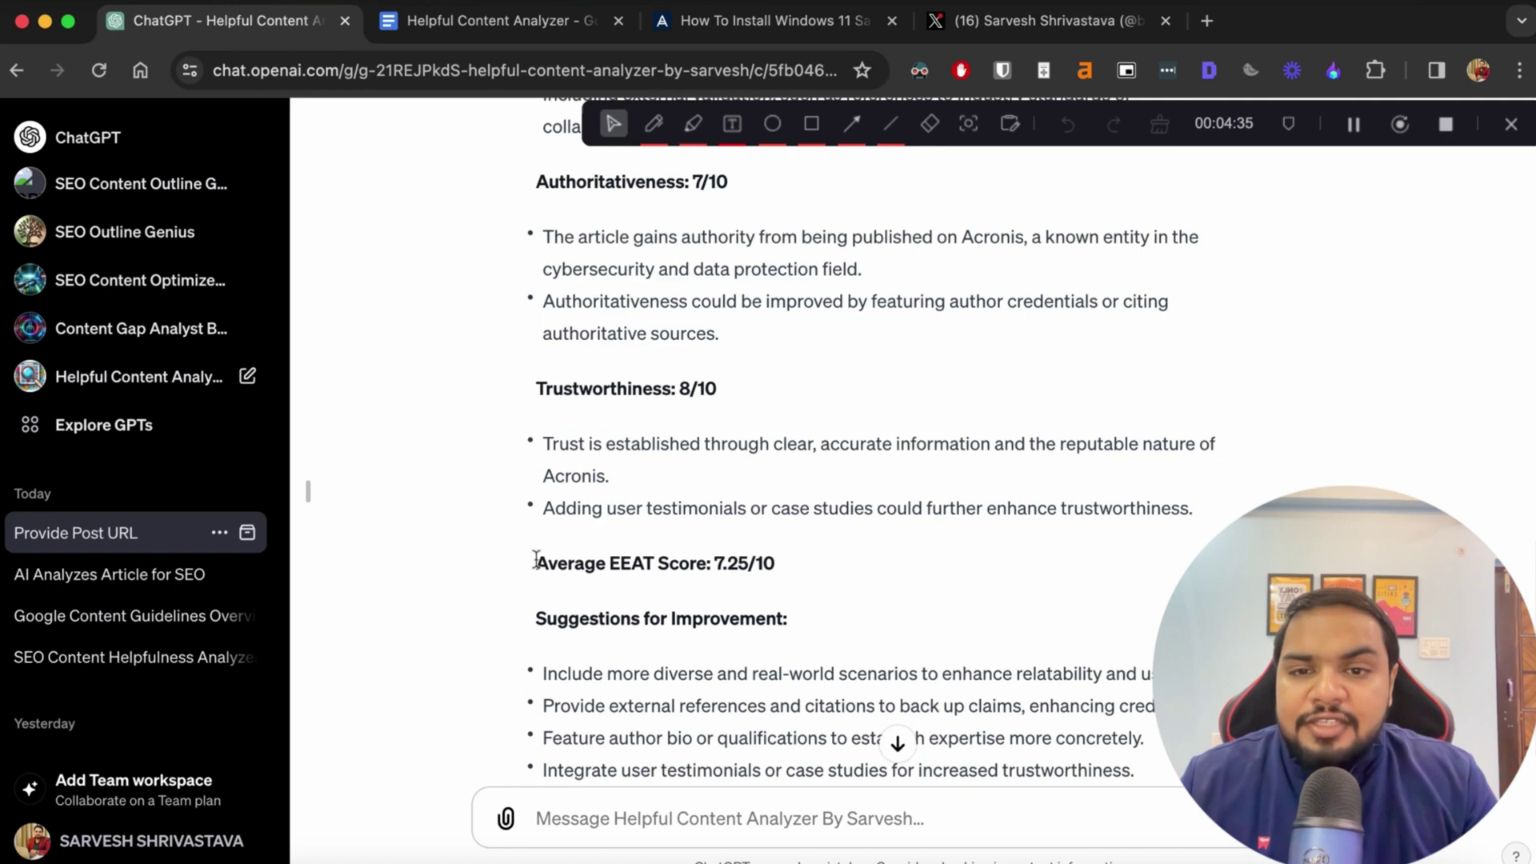
{"action": "left_click_drag", "start_coordinate": [536, 560], "coordinate": [803, 574]}
{"action": "left_click", "coordinate": [815, 564]}
- Highlight the author bio and four improvement suggestions in the reply, then scroll back up
{"action": "scroll", "coordinate": [815, 564], "scroll_direction": "down", "scroll_amount": 1}
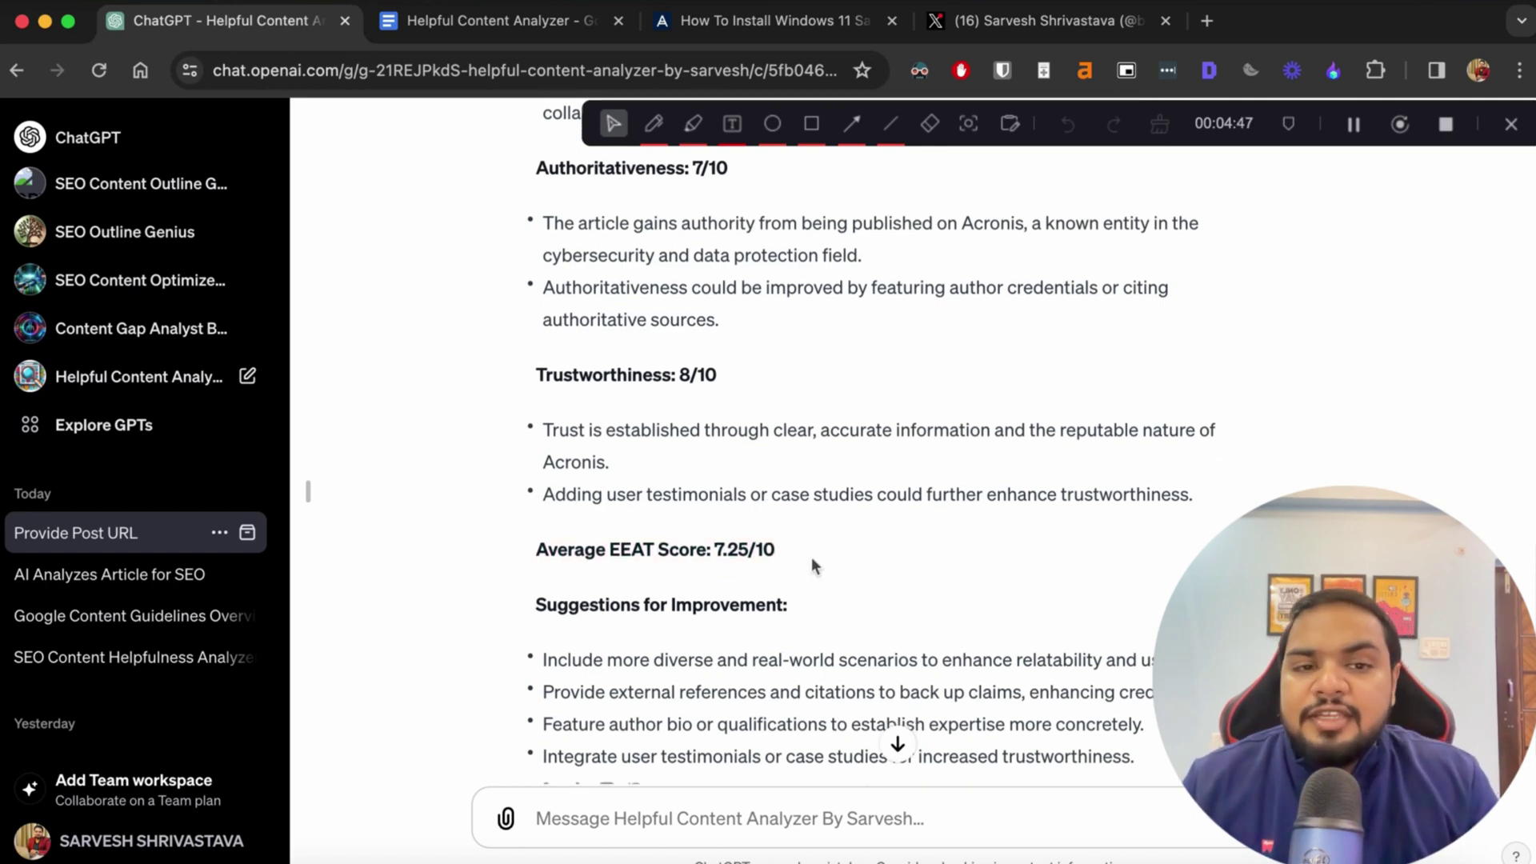
{"action": "scroll", "coordinate": [811, 557], "scroll_direction": "up", "scroll_amount": 10}
{"action": "scroll", "coordinate": [811, 557], "scroll_direction": "down", "scroll_amount": 12}
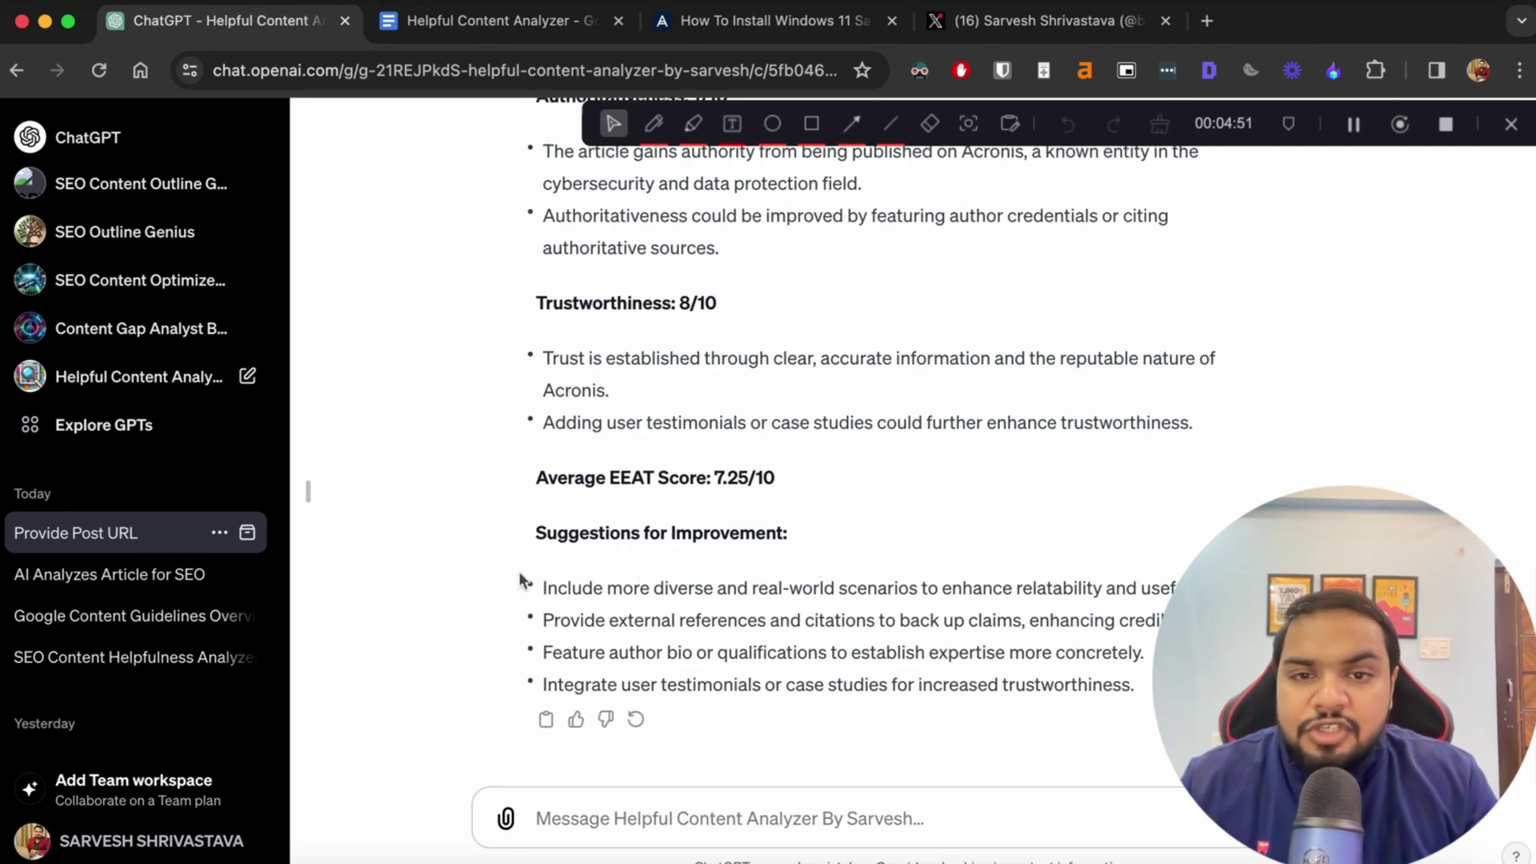
{"action": "left_click_drag", "start_coordinate": [518, 582], "coordinate": [1136, 660]}
{"action": "left_click", "coordinate": [1129, 674]}
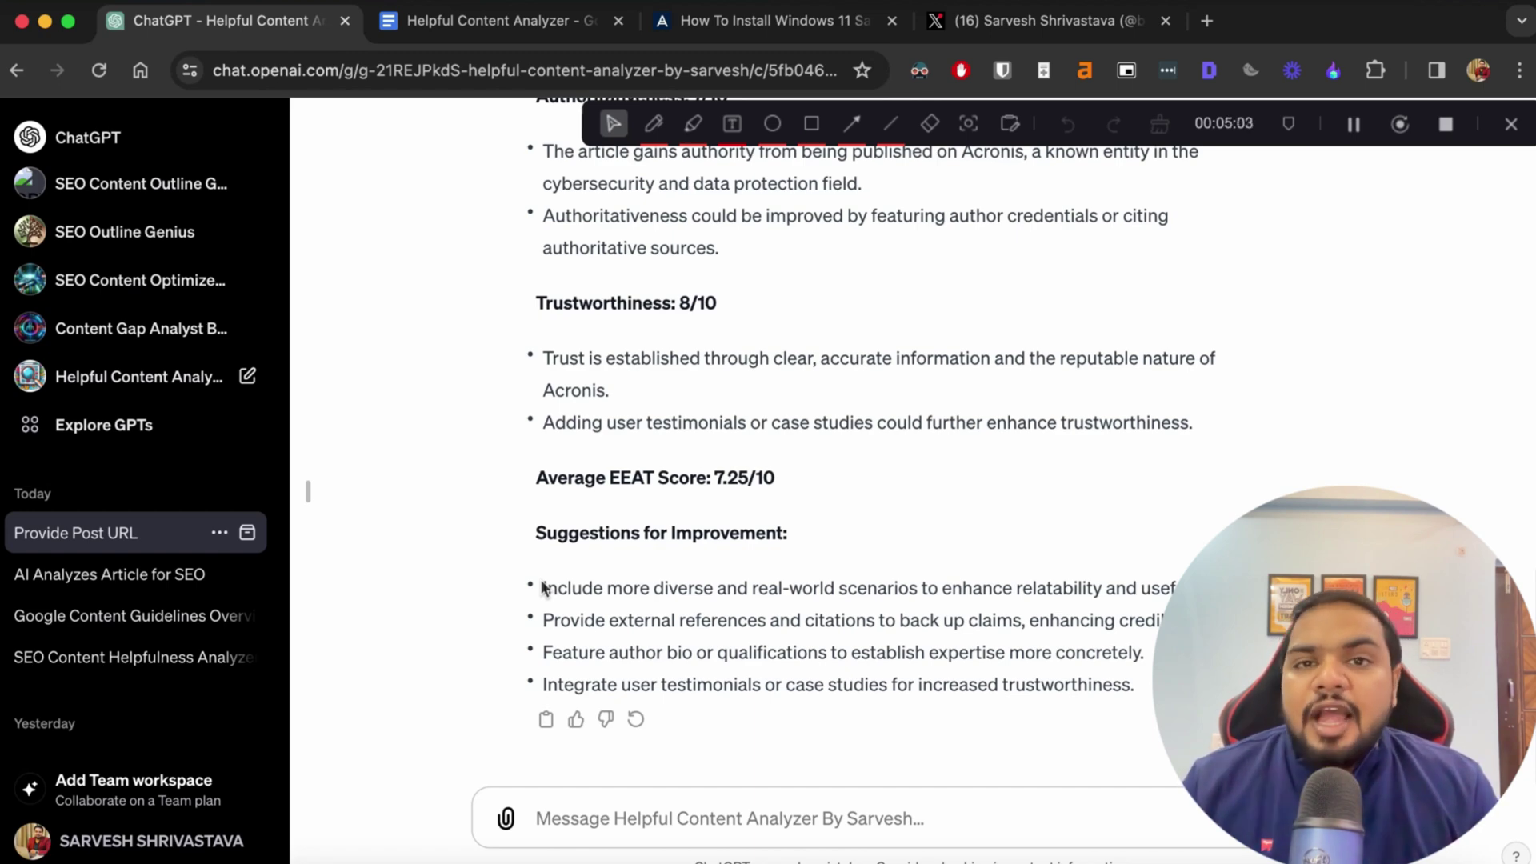
{"action": "mouse_move", "coordinate": [541, 588]}
{"action": "left_mouse_down"}
{"action": "mouse_move", "coordinate": [1160, 621]}
{"action": "mouse_move", "coordinate": [1135, 685]}
{"action": "mouse_move", "coordinate": [387, 686]}
{"action": "mouse_move", "coordinate": [538, 621]}
{"action": "mouse_move", "coordinate": [538, 596]}
{"action": "left_mouse_up"}
{"action": "left_click", "coordinate": [550, 535]}
{"action": "left_click", "coordinate": [539, 596]}
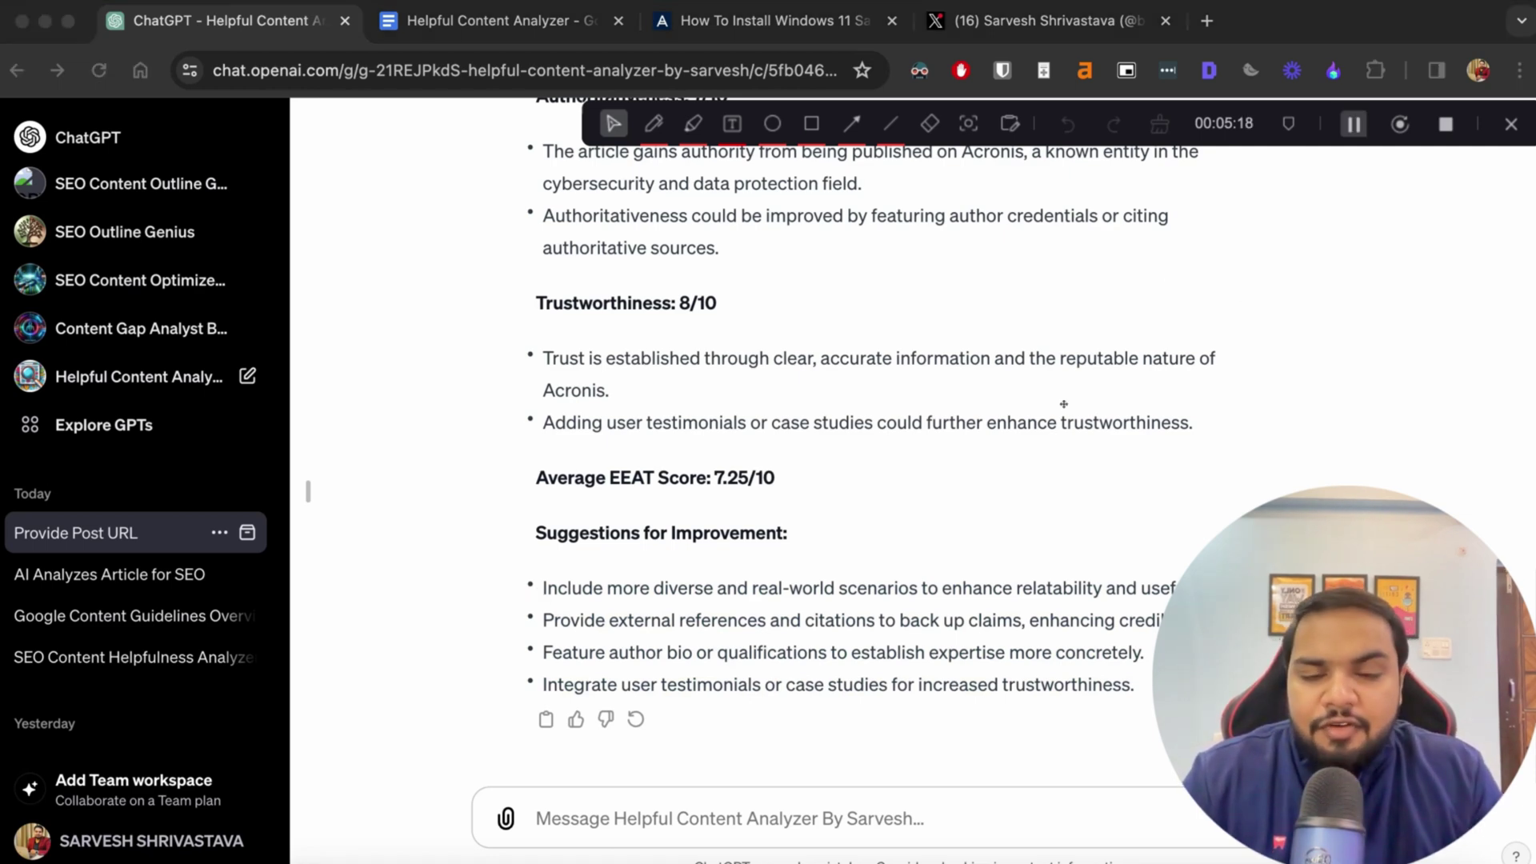
{"action": "scroll", "coordinate": [1063, 404], "scroll_direction": "up", "scroll_amount": 15}
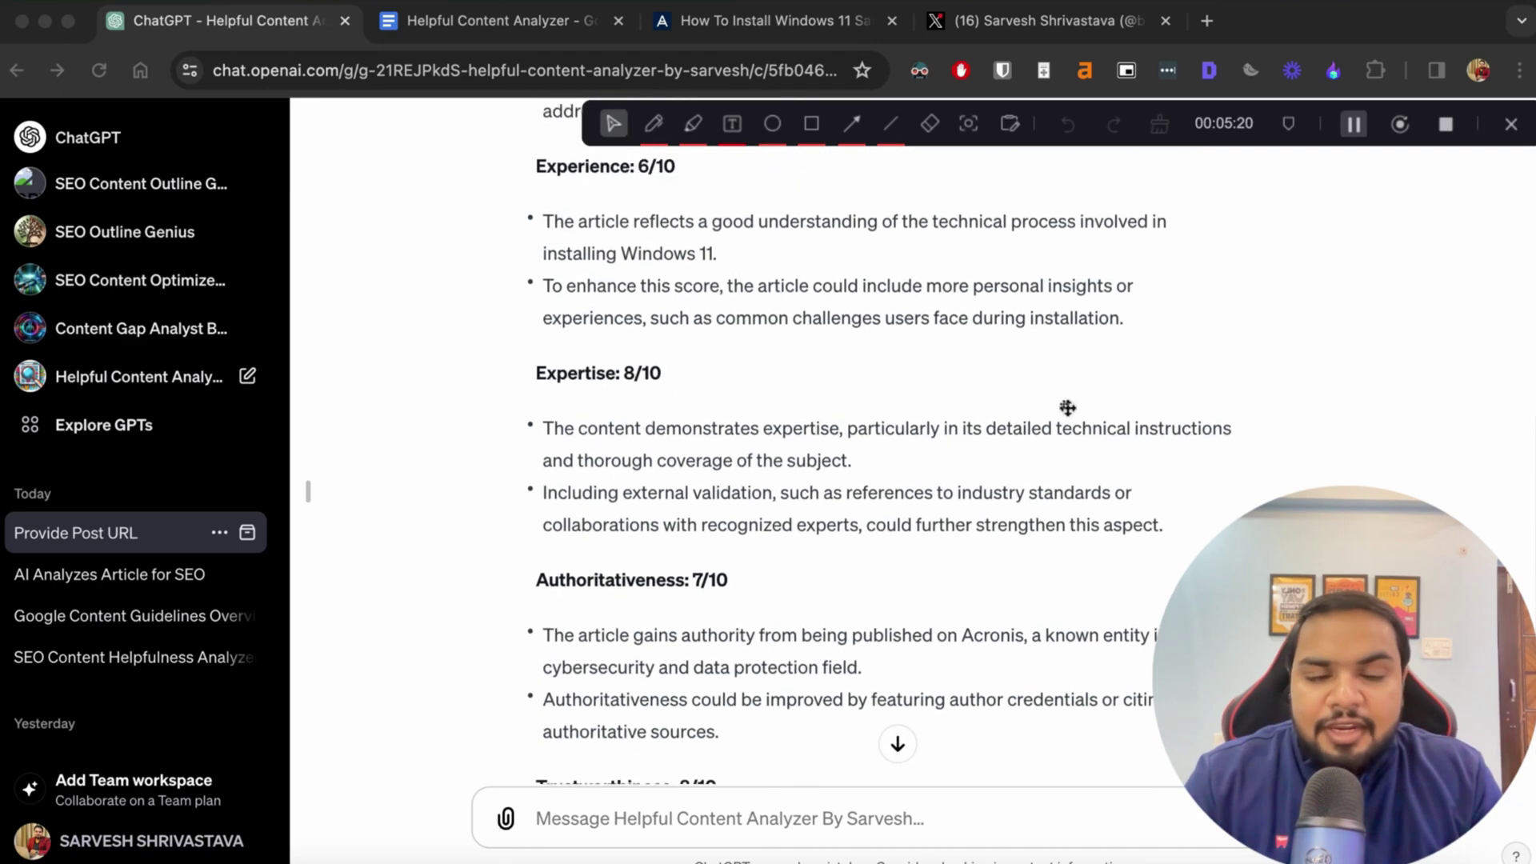
{"action": "scroll", "coordinate": [1067, 408], "scroll_direction": "up", "scroll_amount": 3}
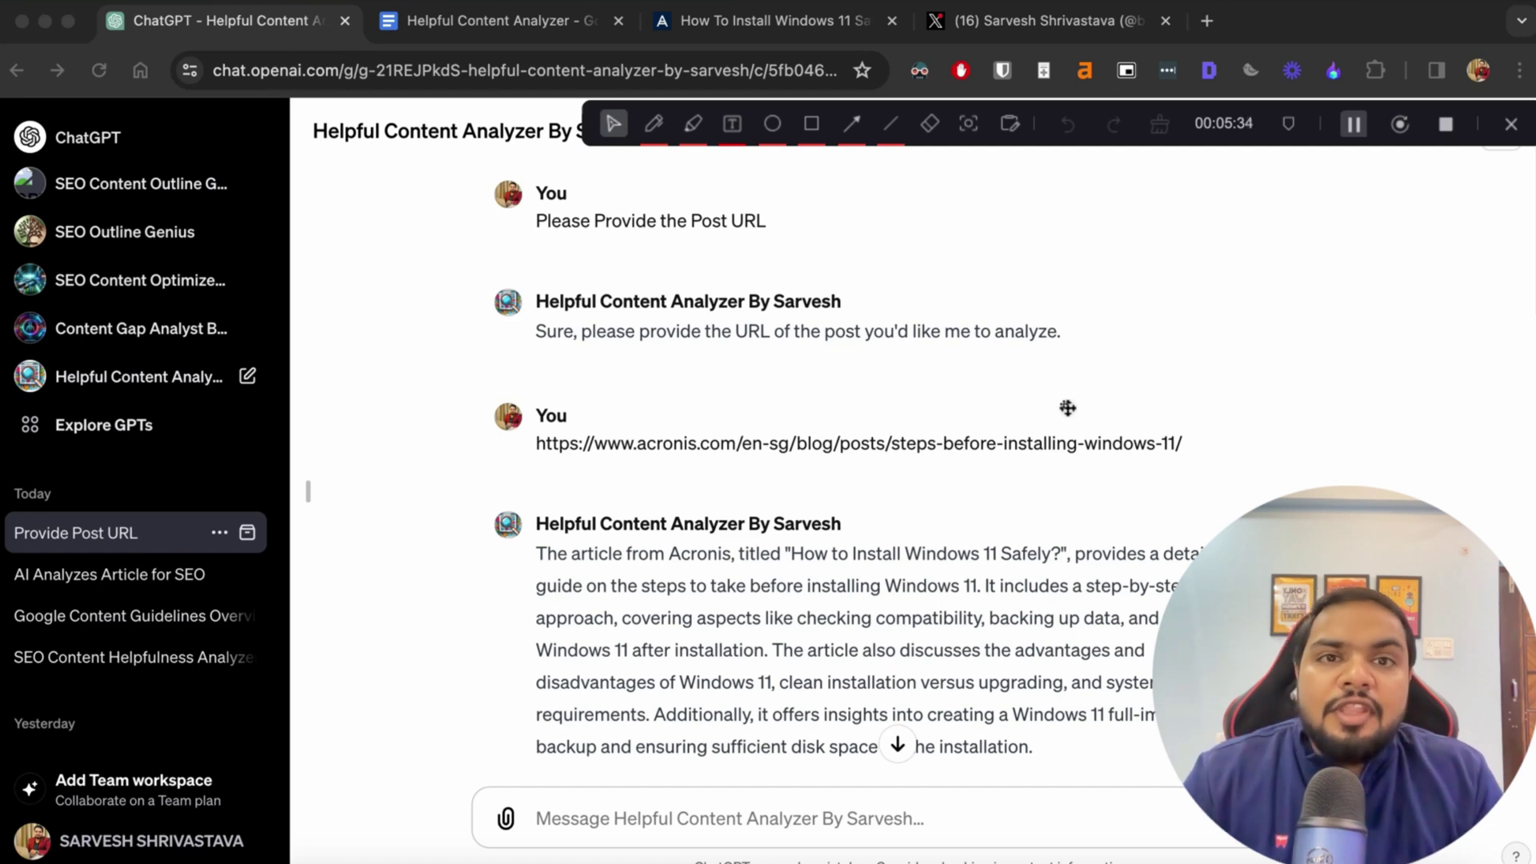
- Copy all four paragraphs of the rating prompt from the Helpful Content Analyzer document
{"action": "left_click", "coordinate": [530, 27]}
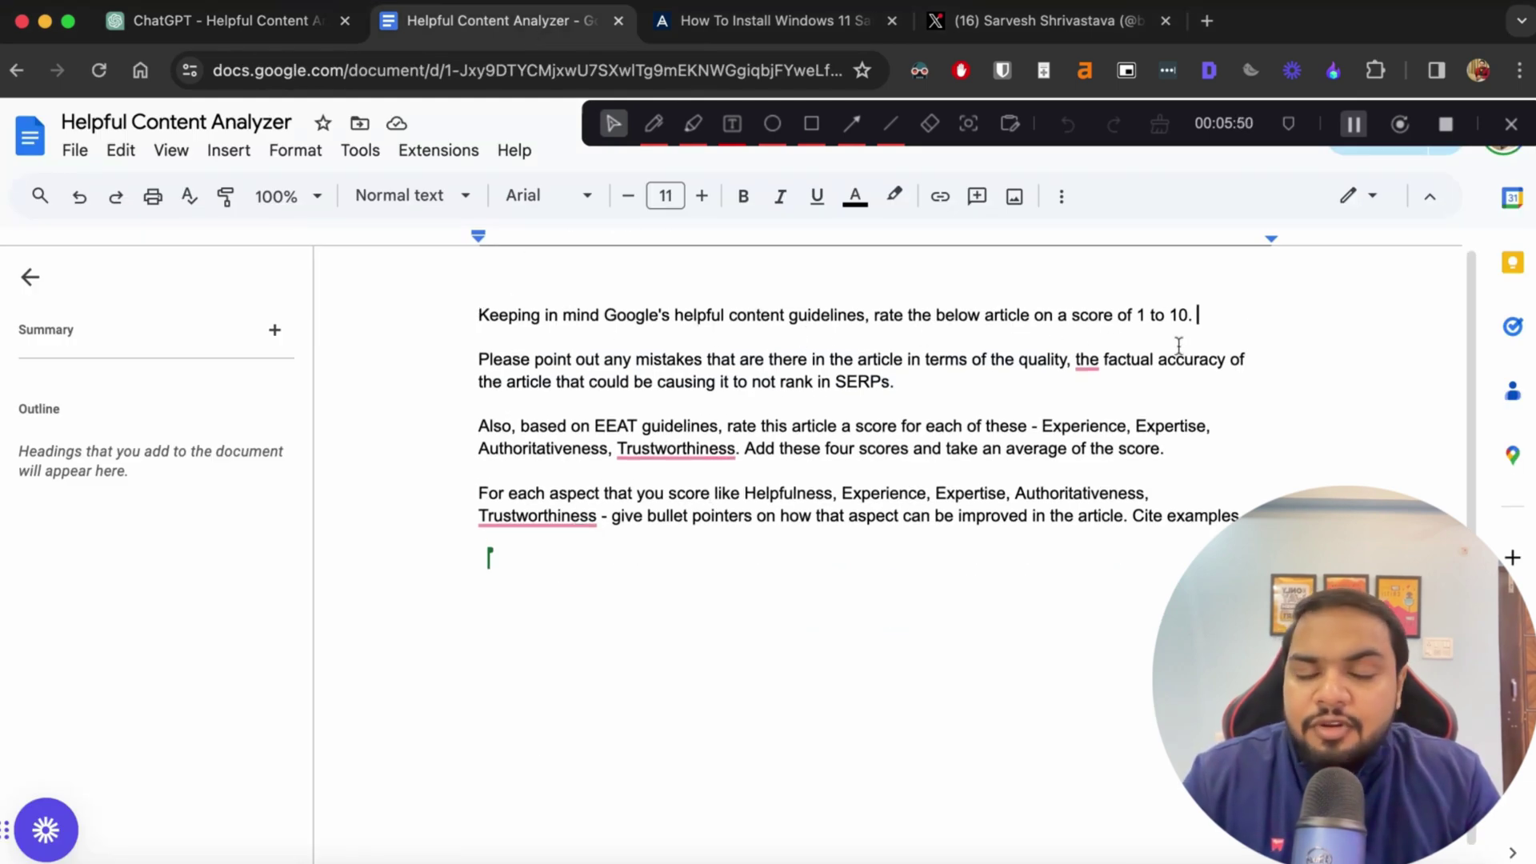
{"action": "left_click_drag", "start_coordinate": [456, 309], "coordinate": [1230, 520]}
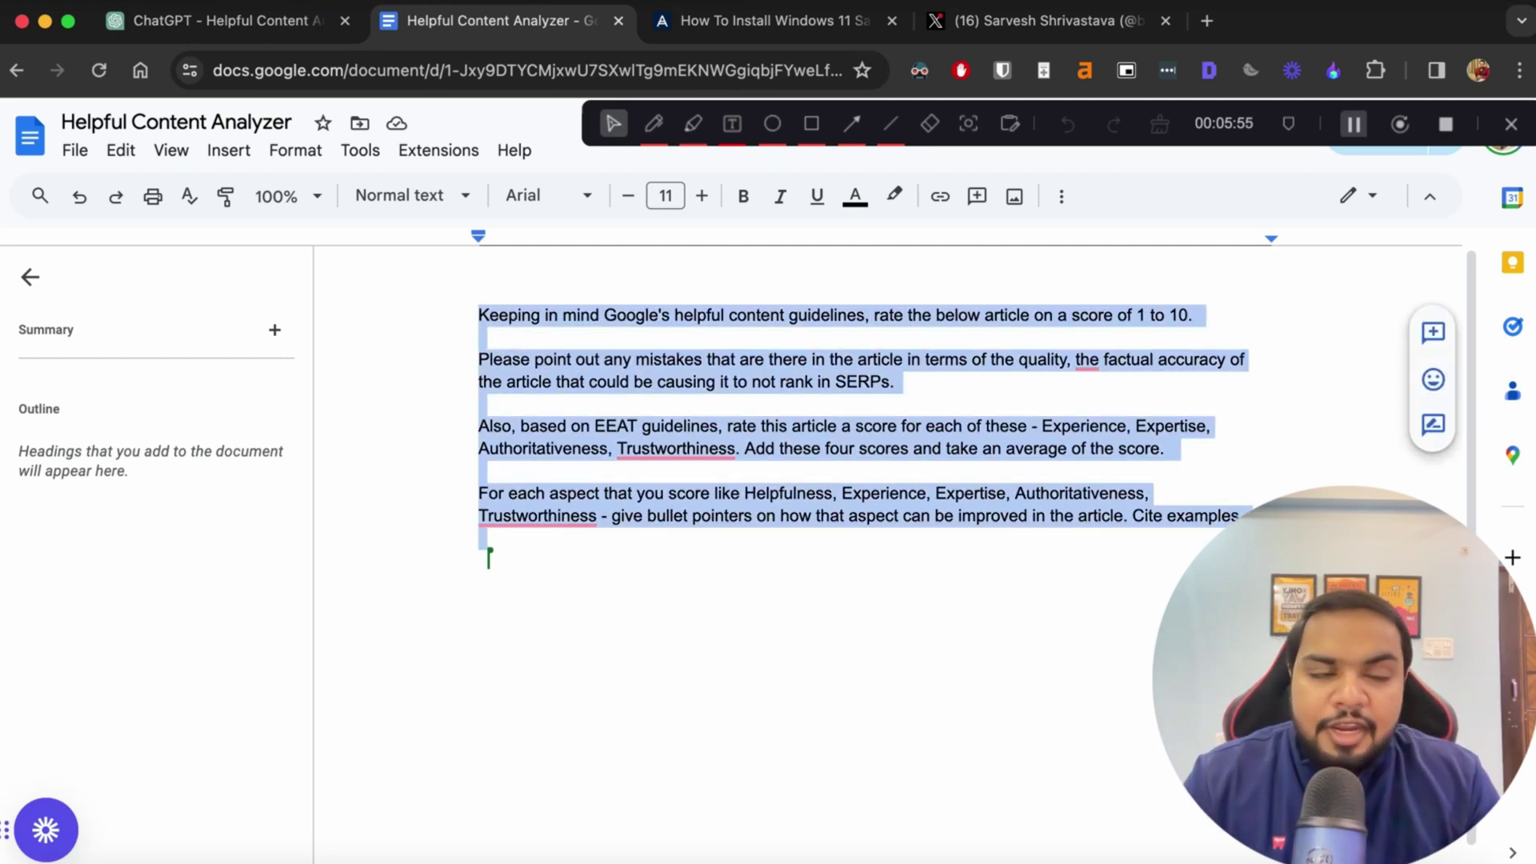
{"action": "left_click", "coordinate": [1131, 583]}
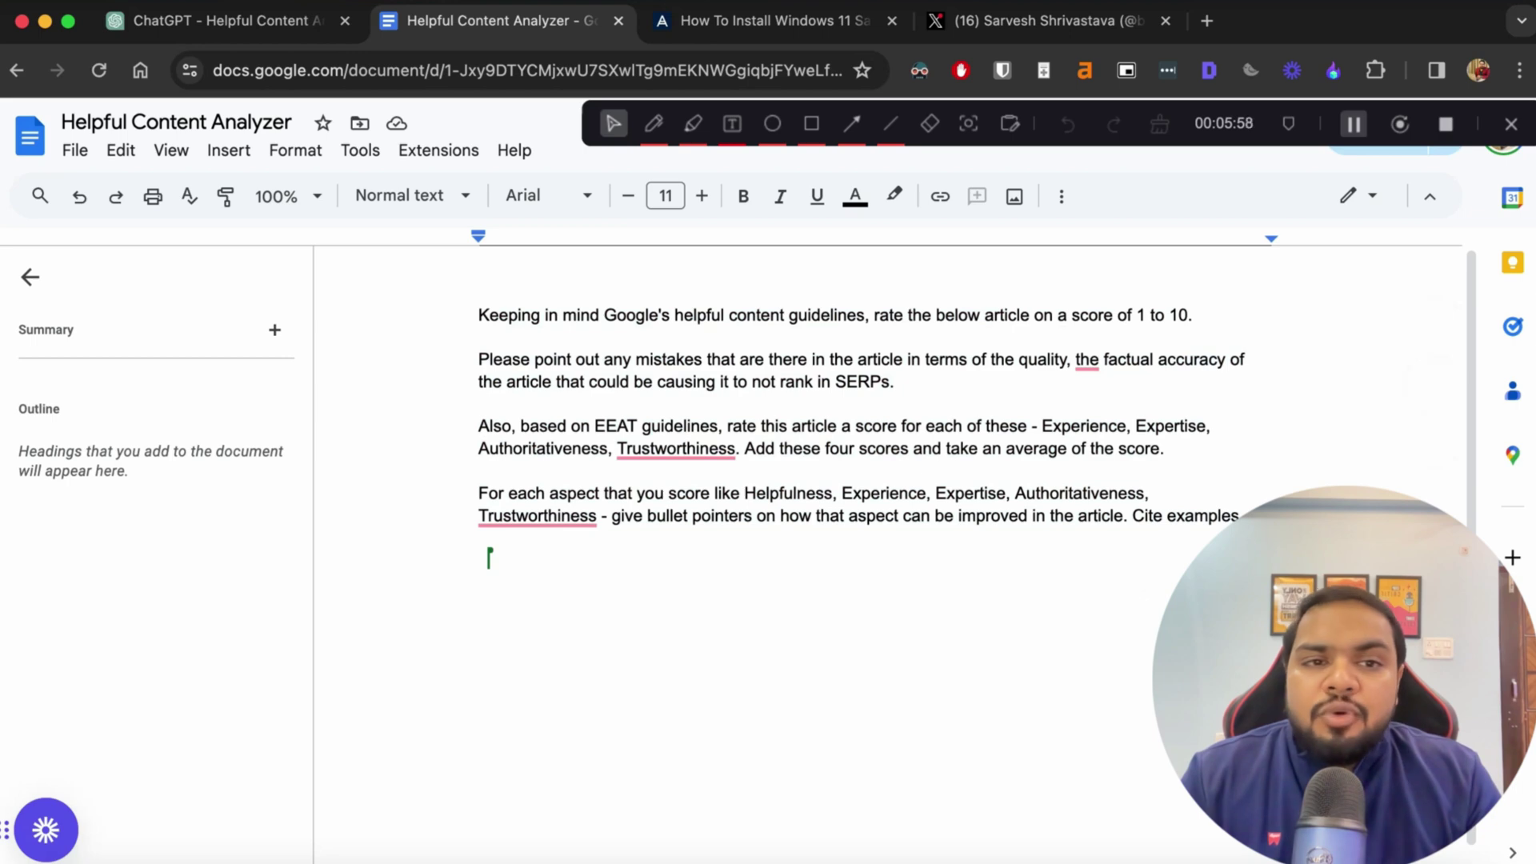
{"action": "left_click_drag", "start_coordinate": [1248, 520], "coordinate": [453, 302]}
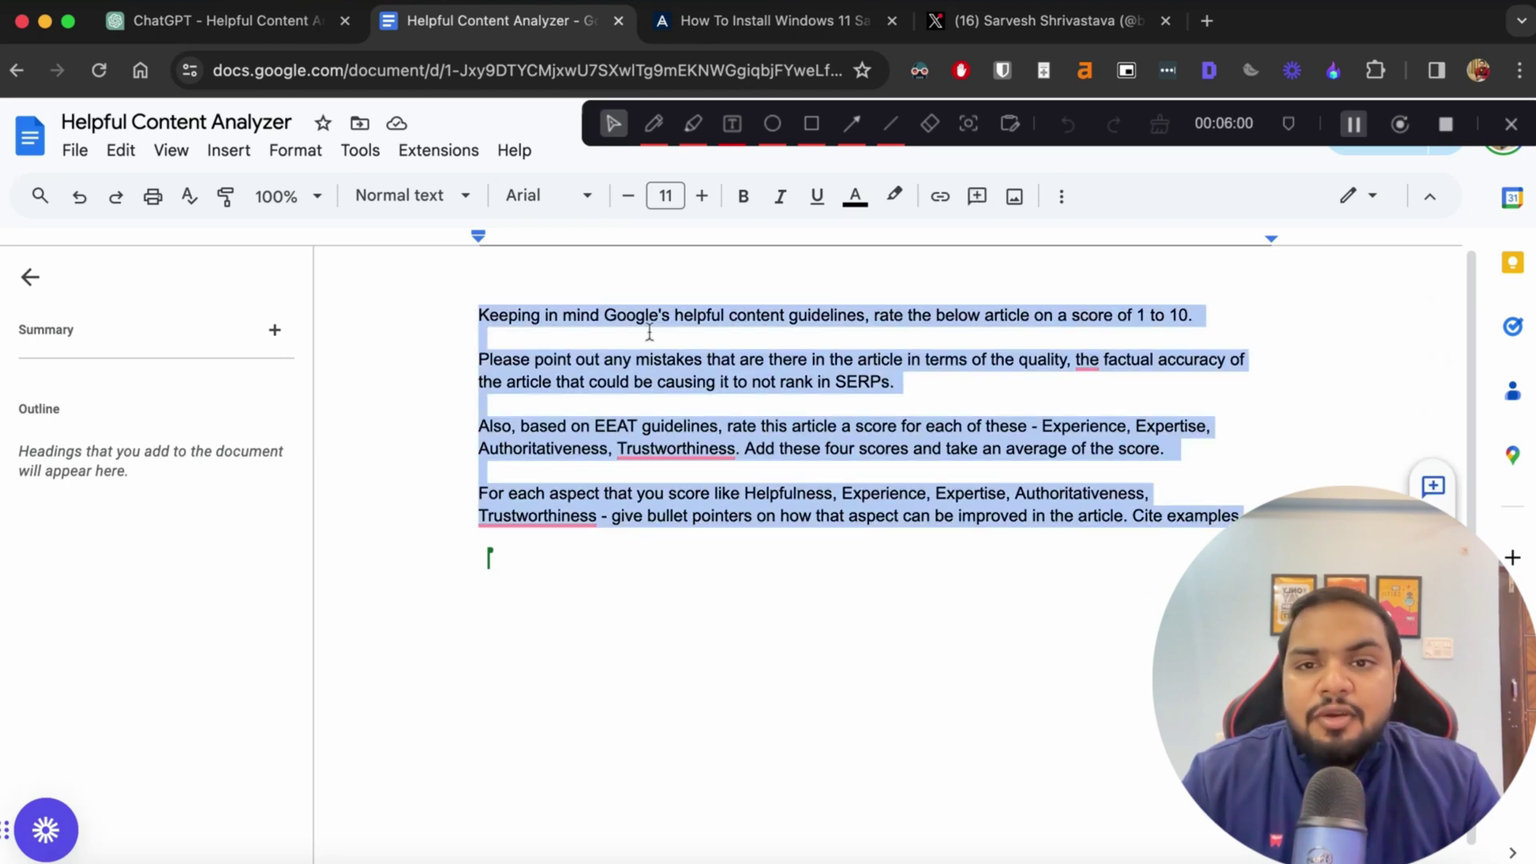
{"action": "left_click", "coordinate": [210, 15]}
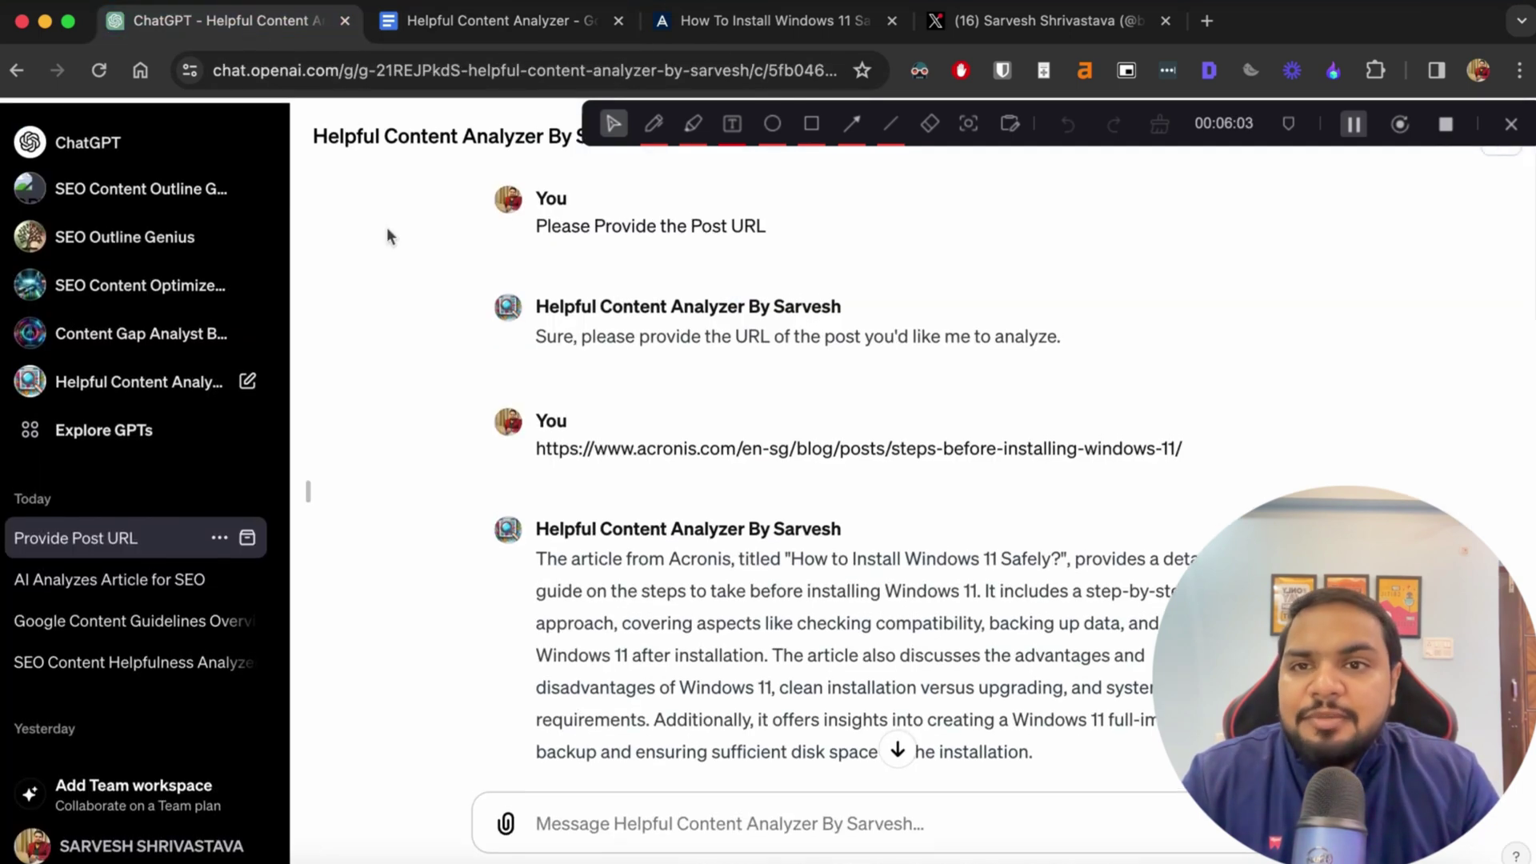
- Start a new chat using the GPT-3.5 model
{"action": "key", "text": "super+shift+o"}
{"action": "left_click", "coordinate": [408, 132]}
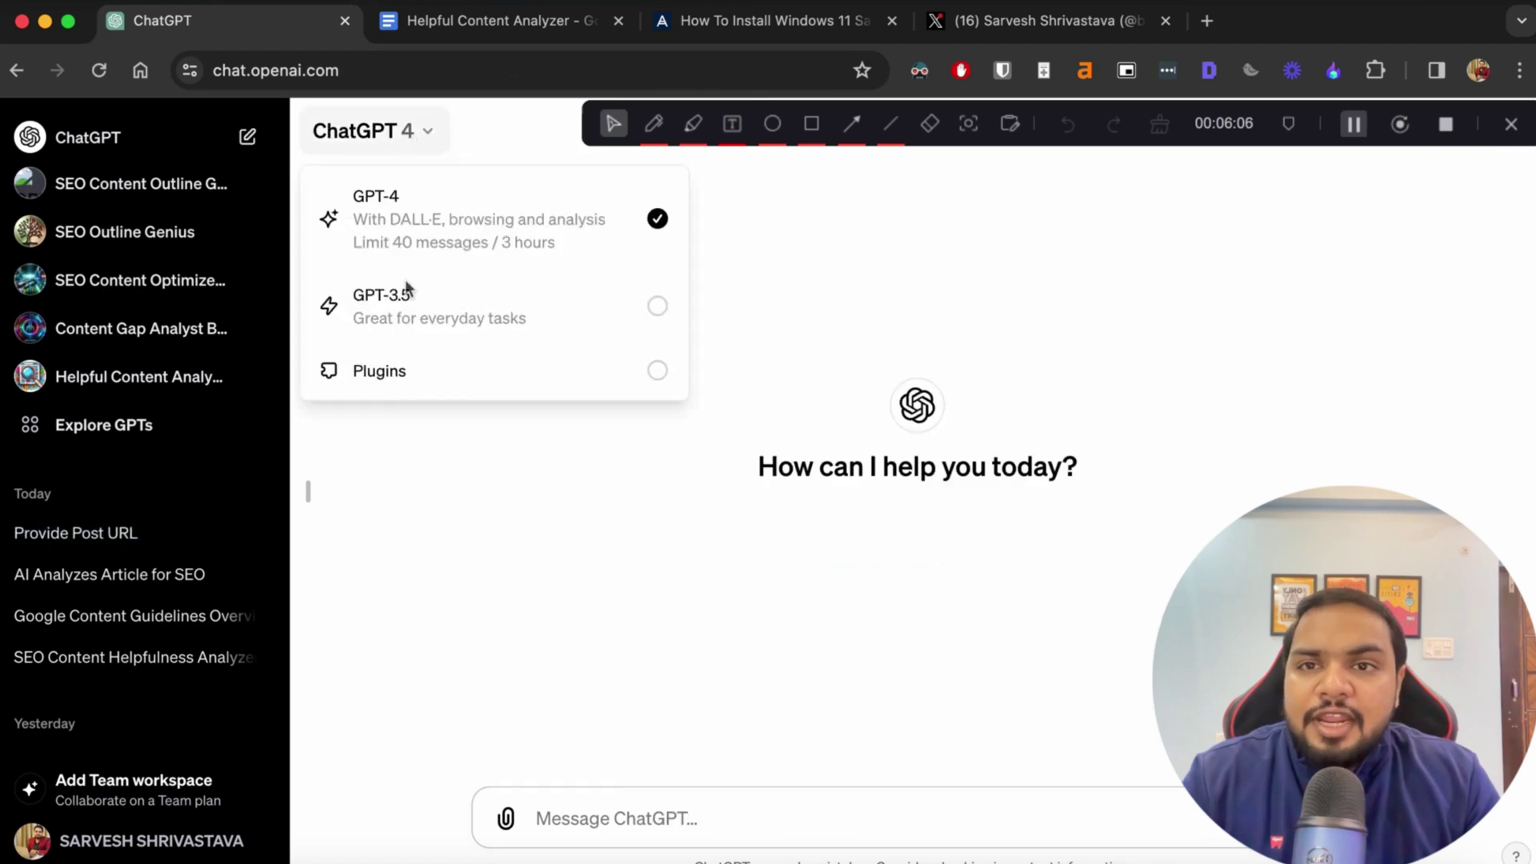
{"action": "left_click", "coordinate": [472, 324]}
- Paste the rating prompt into the message box and add an 'Article:' label below it
{"action": "left_click", "coordinate": [792, 823]}
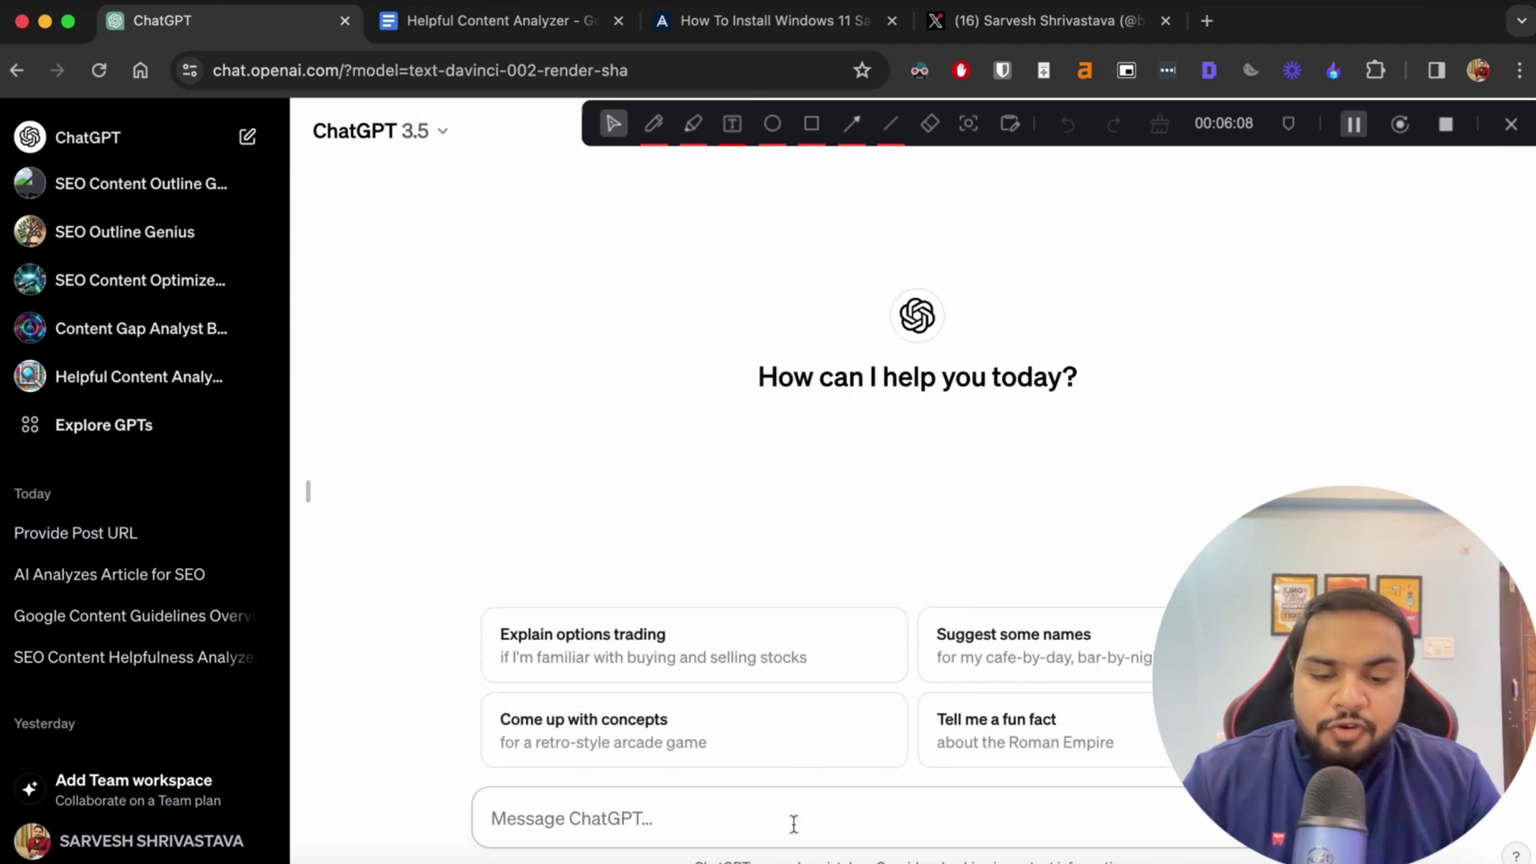
{"action": "key", "text": "super+v"}
{"action": "scroll", "coordinate": [744, 690], "scroll_direction": "up", "scroll_amount": 5}
{"action": "scroll", "coordinate": [736, 780], "scroll_direction": "down", "scroll_amount": 5}
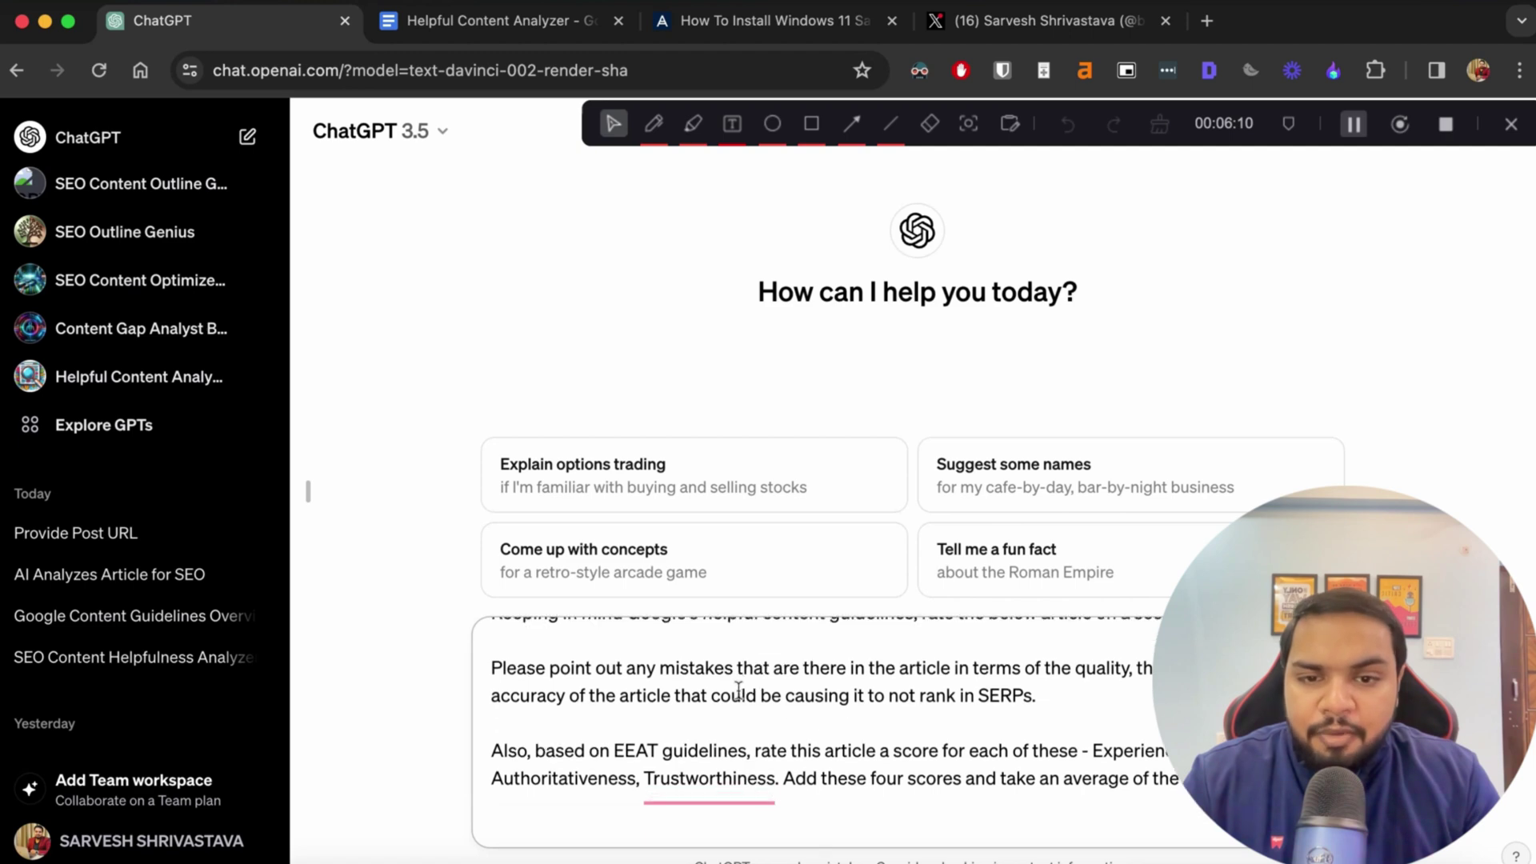
{"action": "key", "text": "shift+Return"}
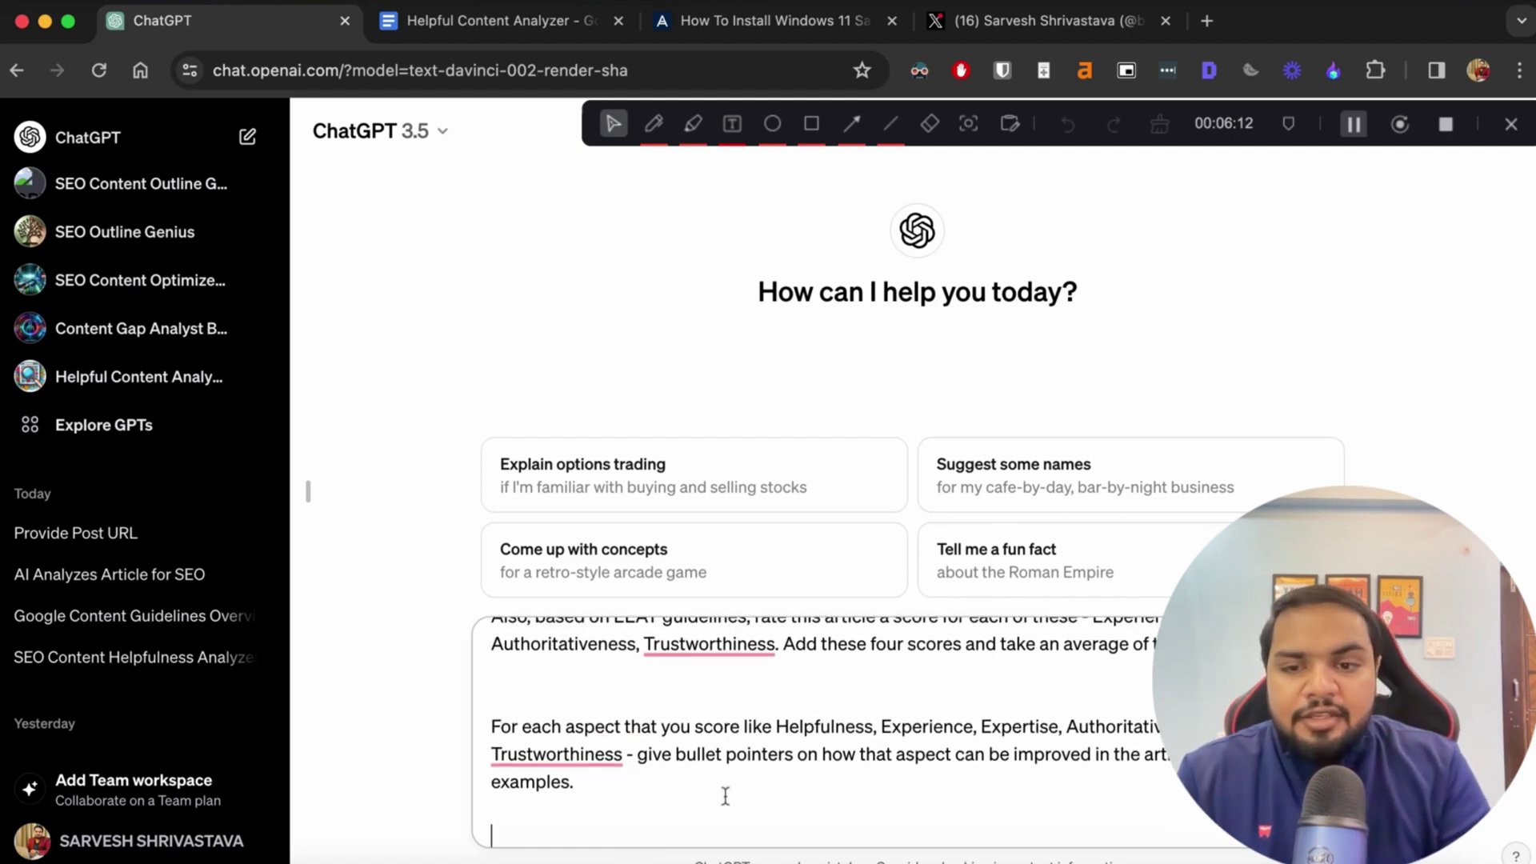
{"action": "key", "text": "shift+Return"}
{"action": "type", "text": "Article:"}
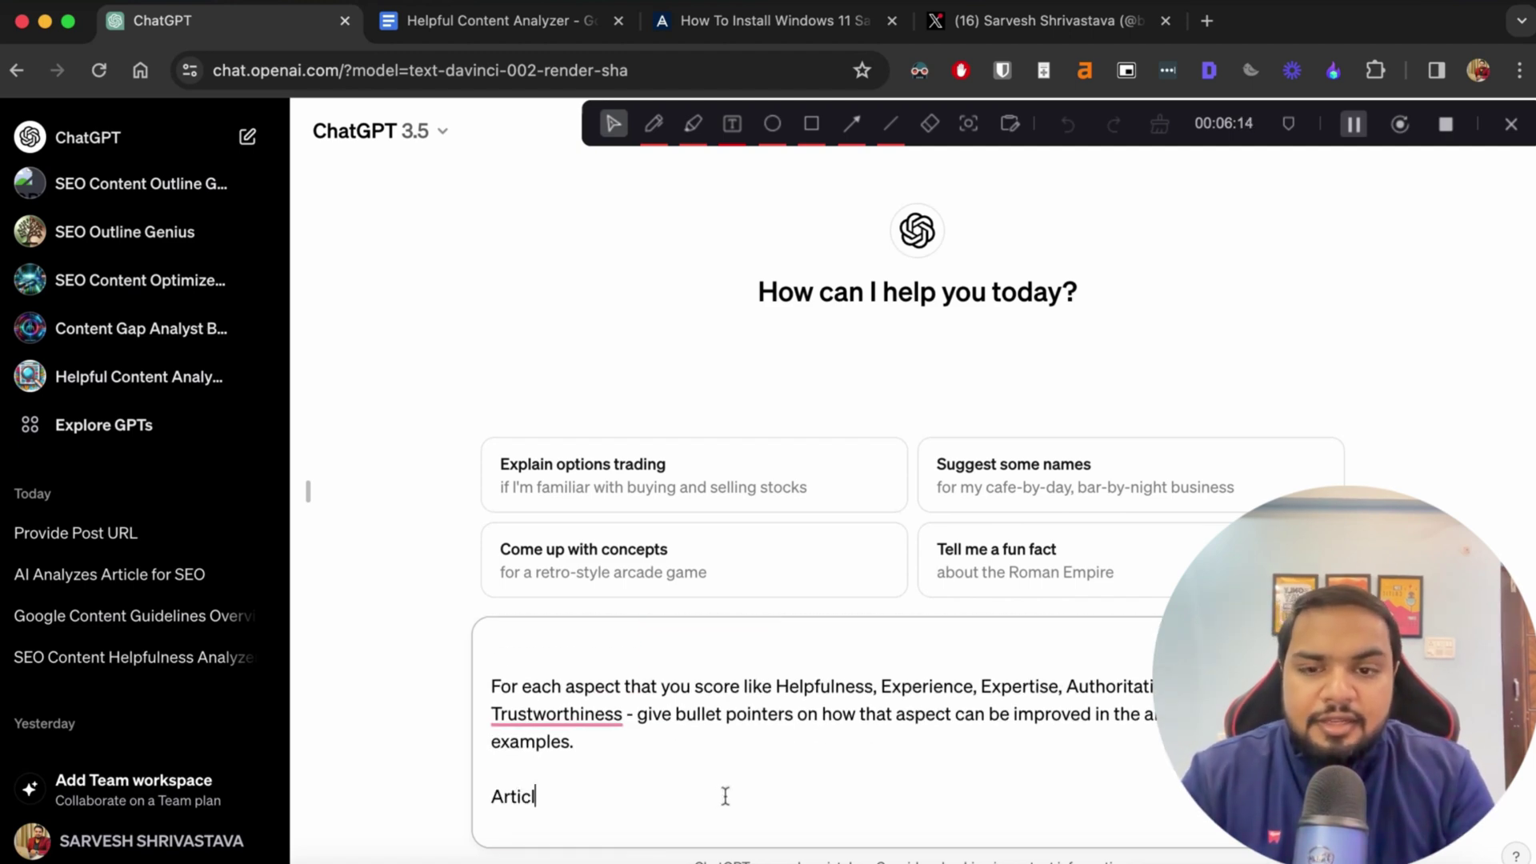
{"action": "key", "text": "shift+Return"}
{"action": "key", "text": "shift+Return"}
- Select the Acronis Windows 11 article text starting from its opening paragraph
{"action": "left_click", "coordinate": [756, 20]}
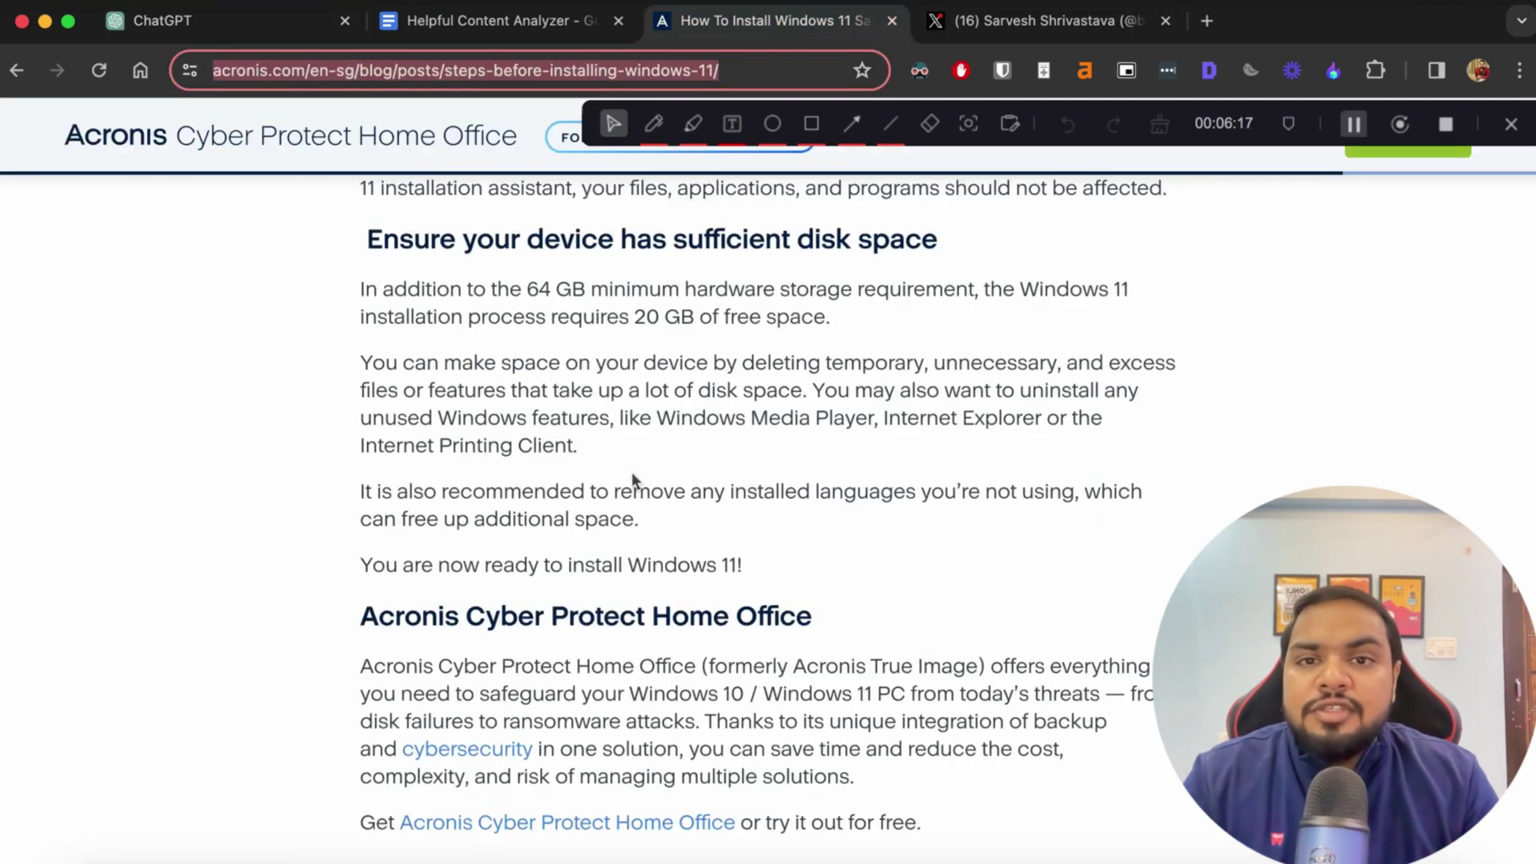
{"action": "scroll", "coordinate": [631, 480], "scroll_direction": "up", "scroll_amount": 10}
{"action": "scroll", "coordinate": [626, 500], "scroll_direction": "up", "scroll_amount": 15}
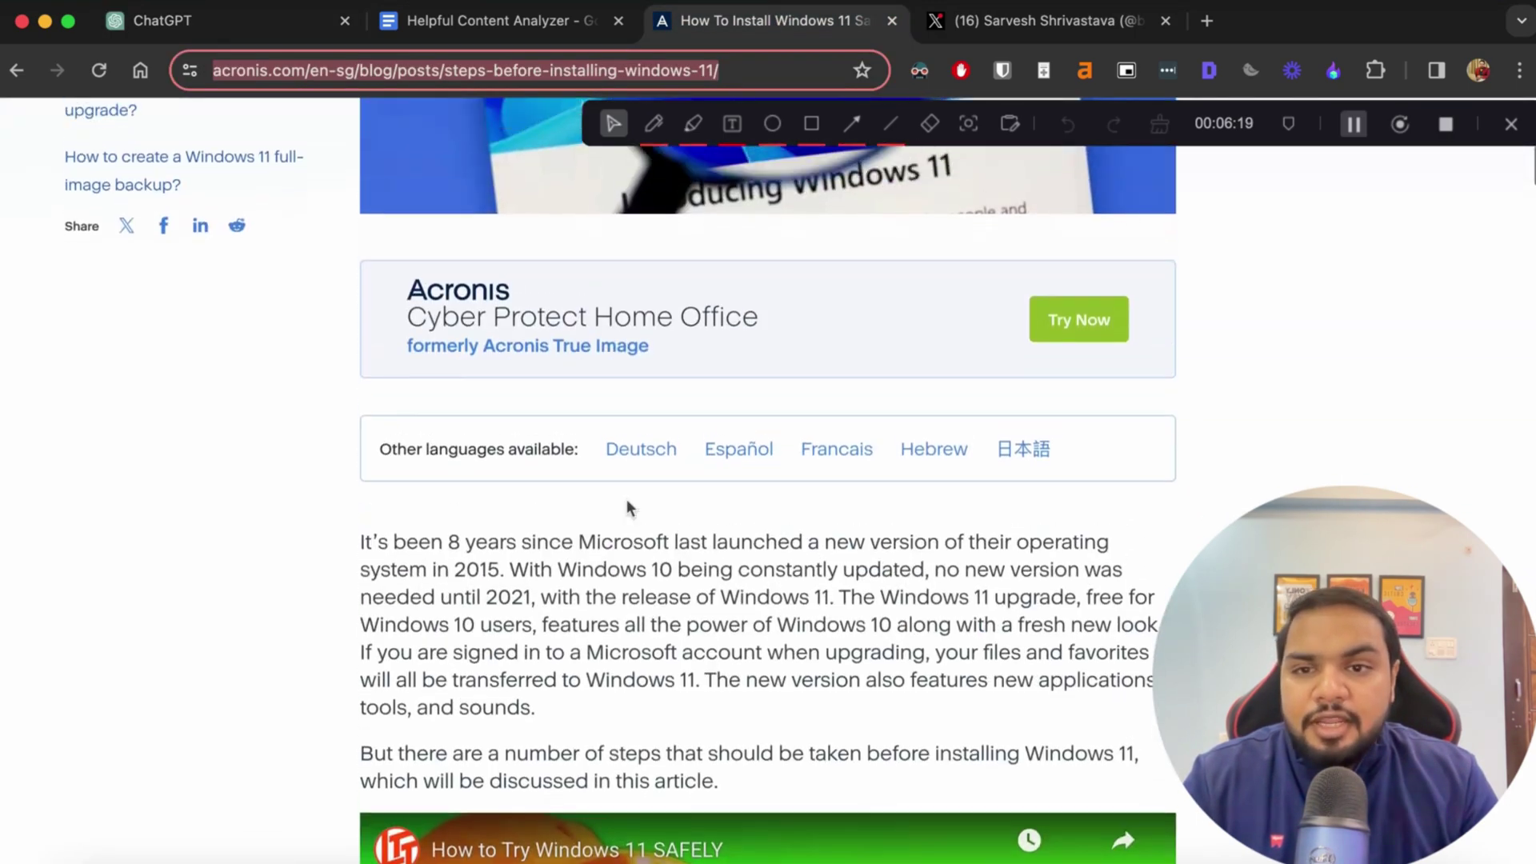
{"action": "left_click_drag", "start_coordinate": [380, 552], "coordinate": [794, 463]}
{"action": "scroll", "coordinate": [711, 560], "scroll_direction": "up", "scroll_amount": 15}
- Paste the article after 'Article:', add a closing quote mark, and send it to GPT-3.5
{"action": "left_click", "coordinate": [264, 27]}
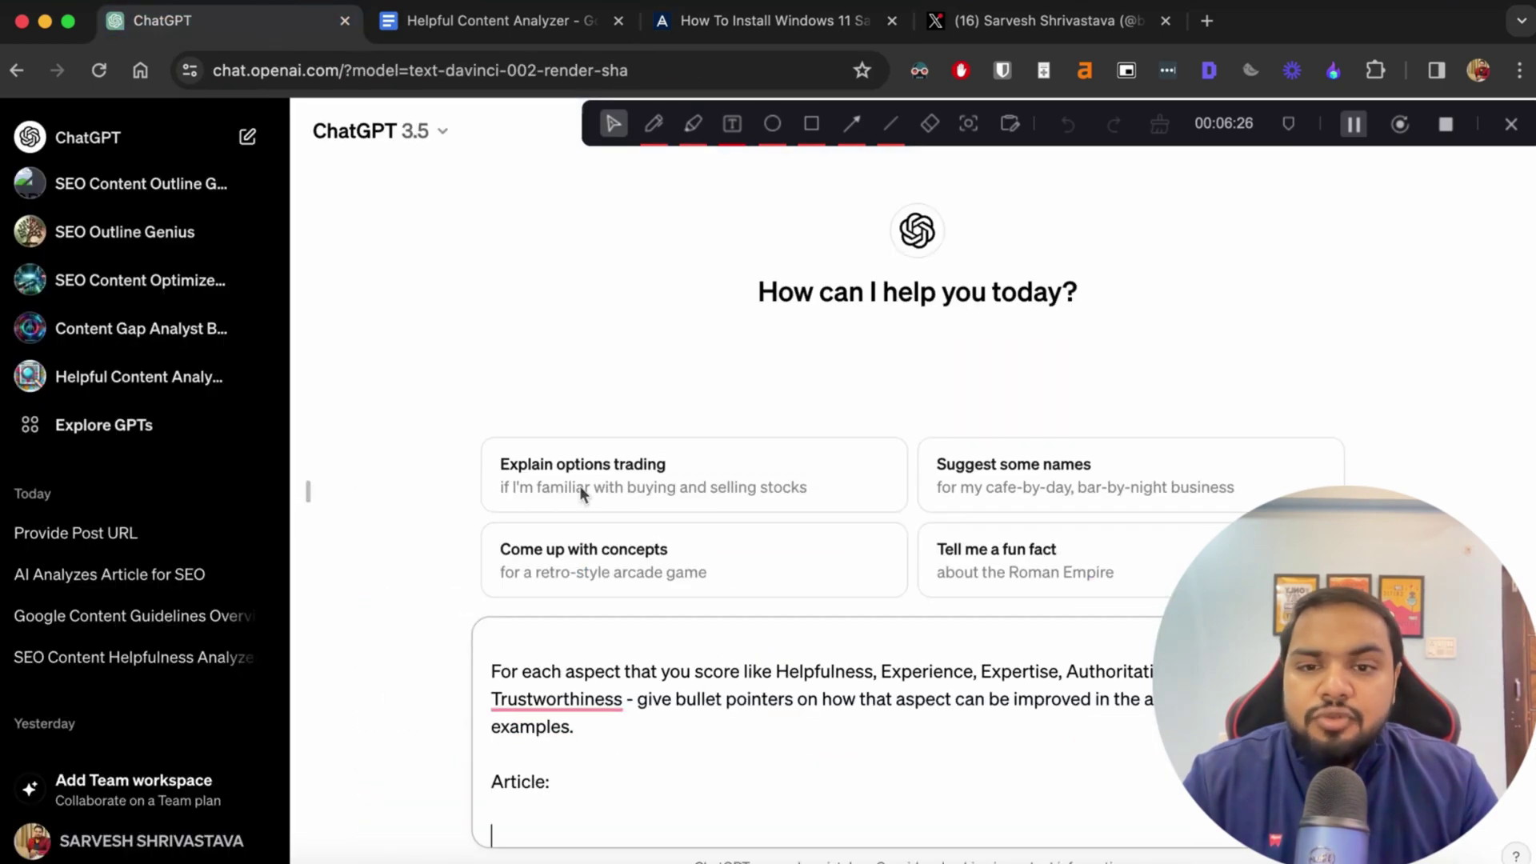
{"action": "key", "text": "super+v"}
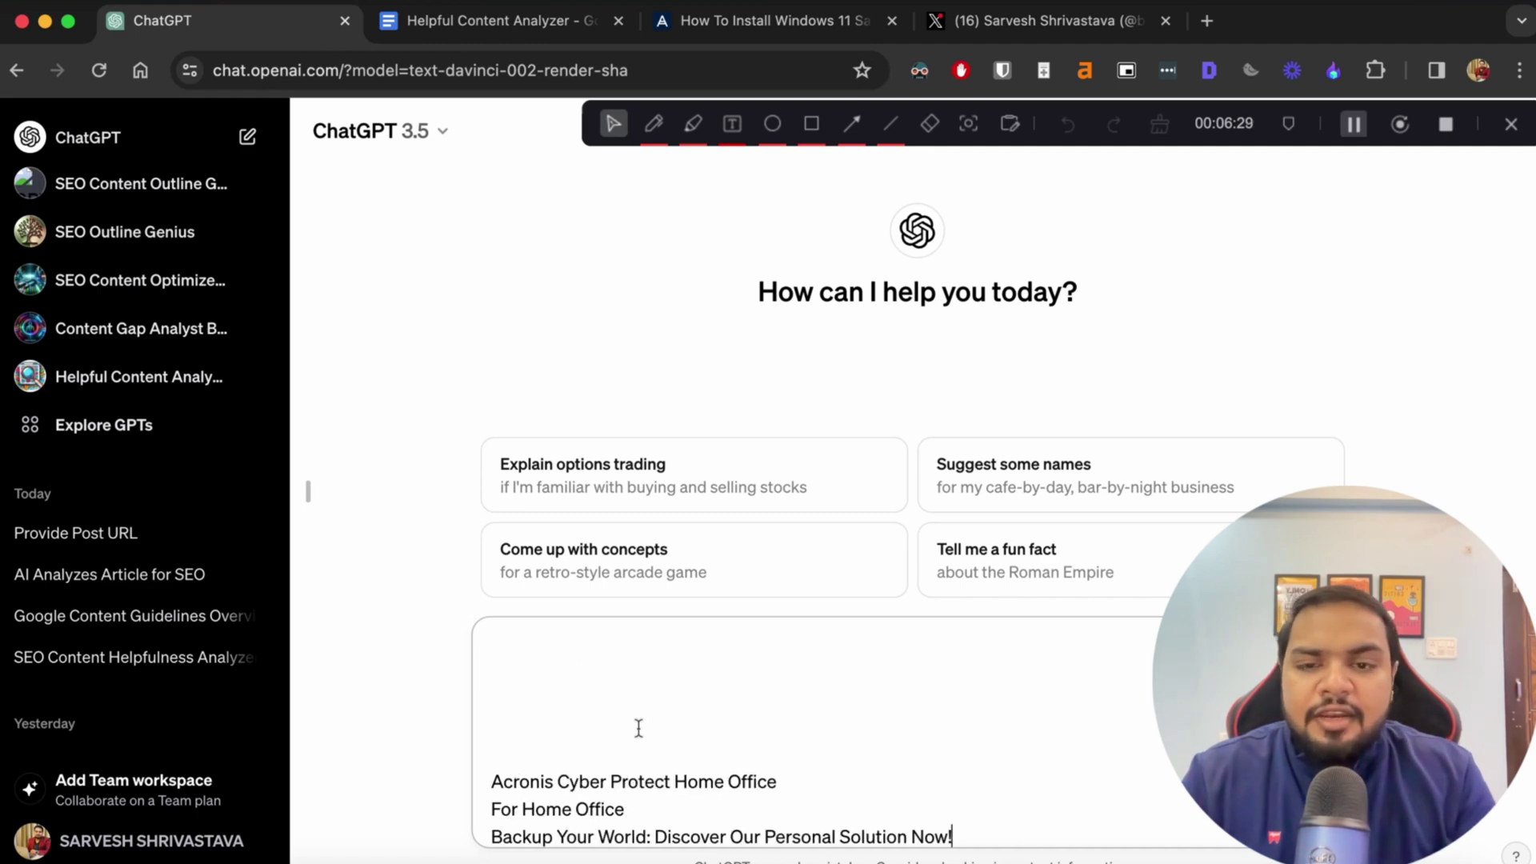
{"action": "type", "text": "\""}
{"action": "key", "text": "Return"}
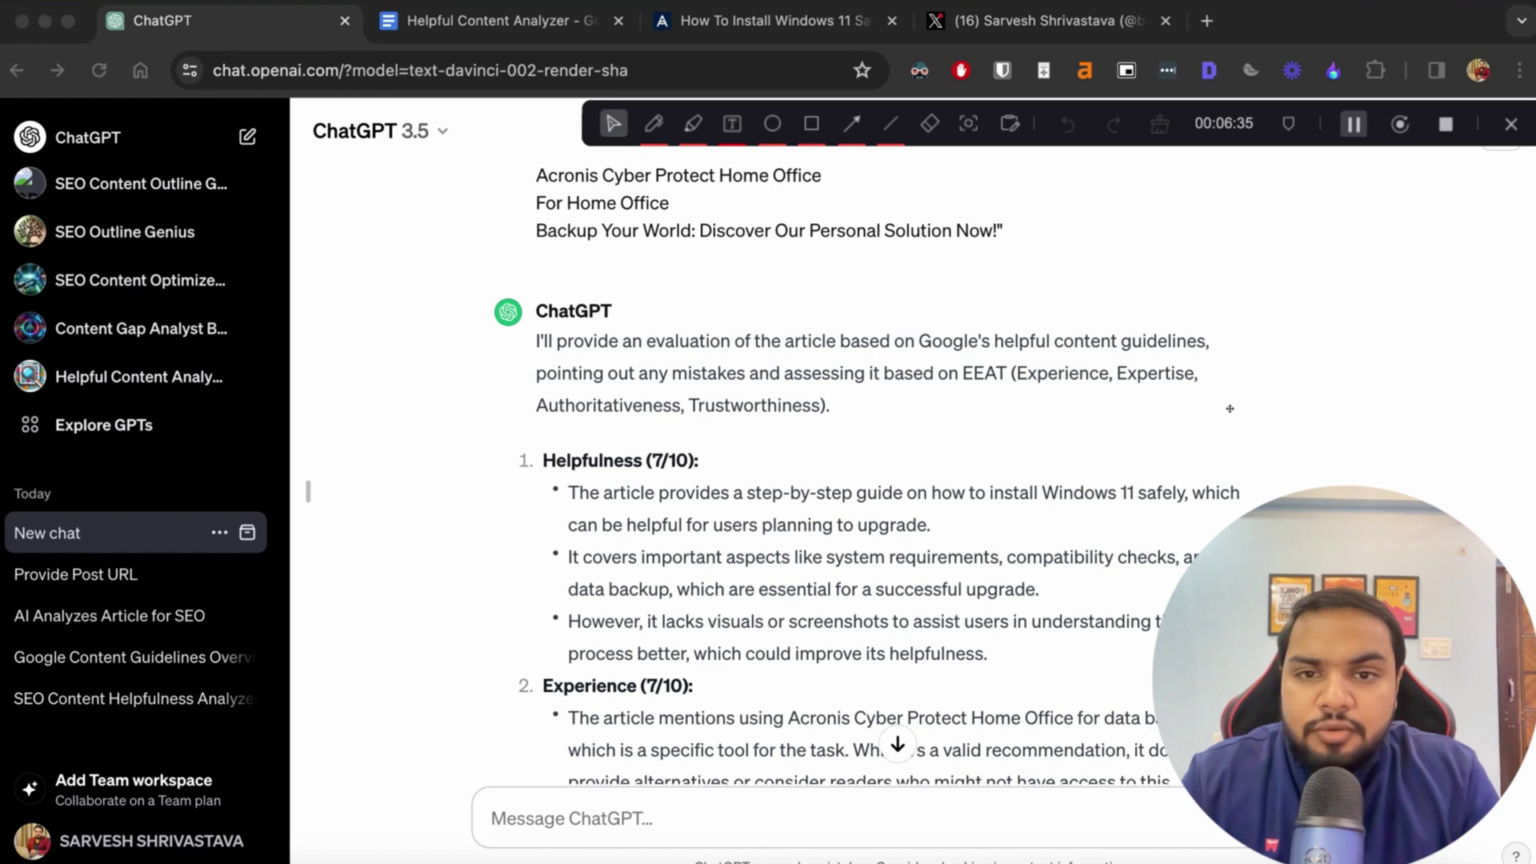
- Read through GPT-3.5's evaluation with its 6.6/10 average EEAT score and improvement list
{"action": "scroll", "coordinate": [842, 577], "scroll_direction": "down", "scroll_amount": 2}
{"action": "scroll", "coordinate": [848, 581], "scroll_direction": "up", "scroll_amount": 2}
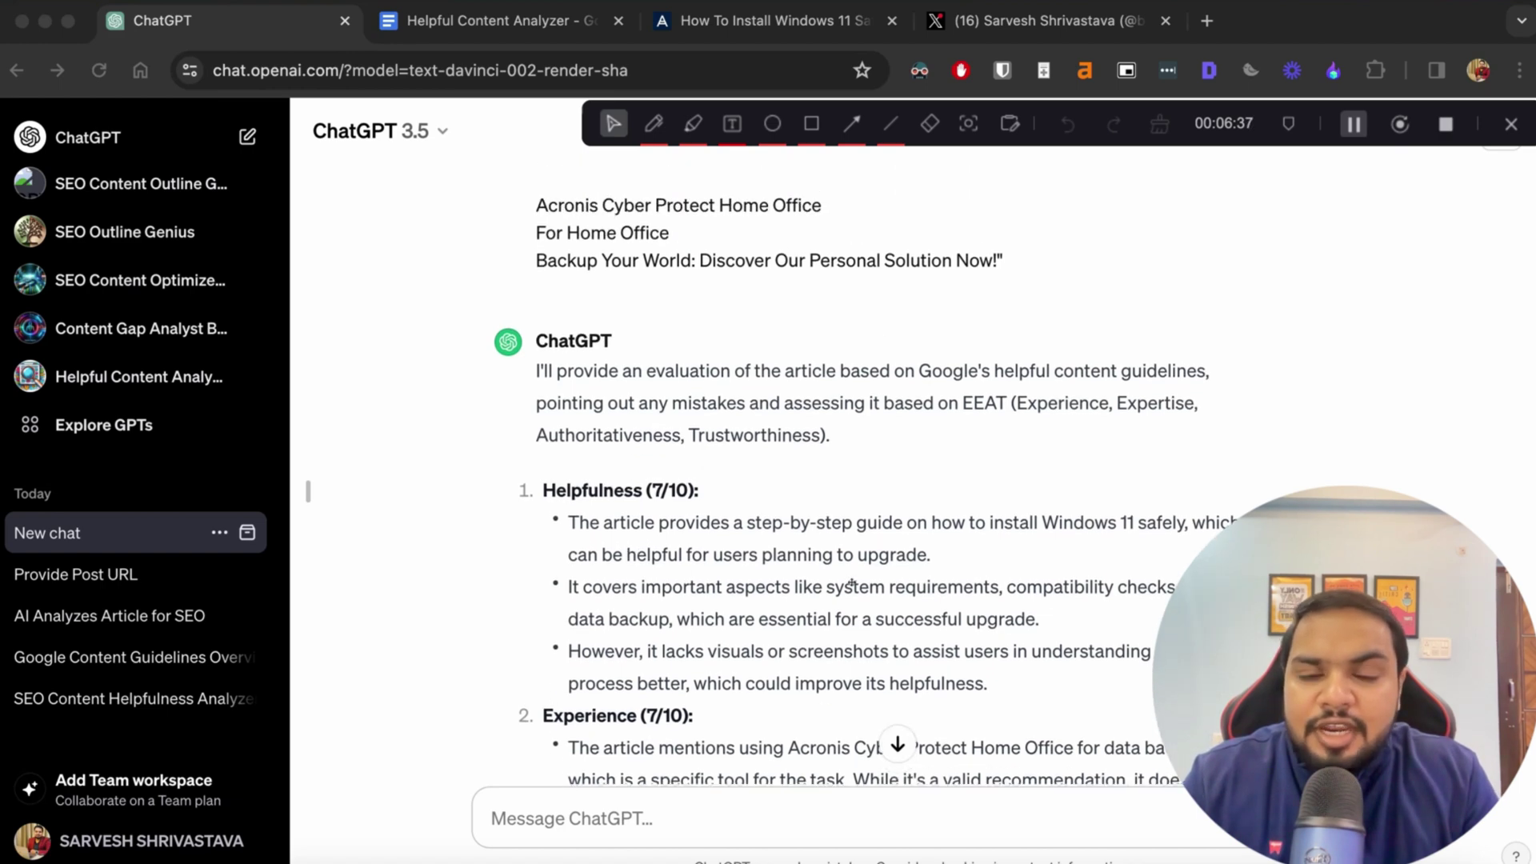
{"action": "scroll", "coordinate": [851, 585], "scroll_direction": "down", "scroll_amount": 5}
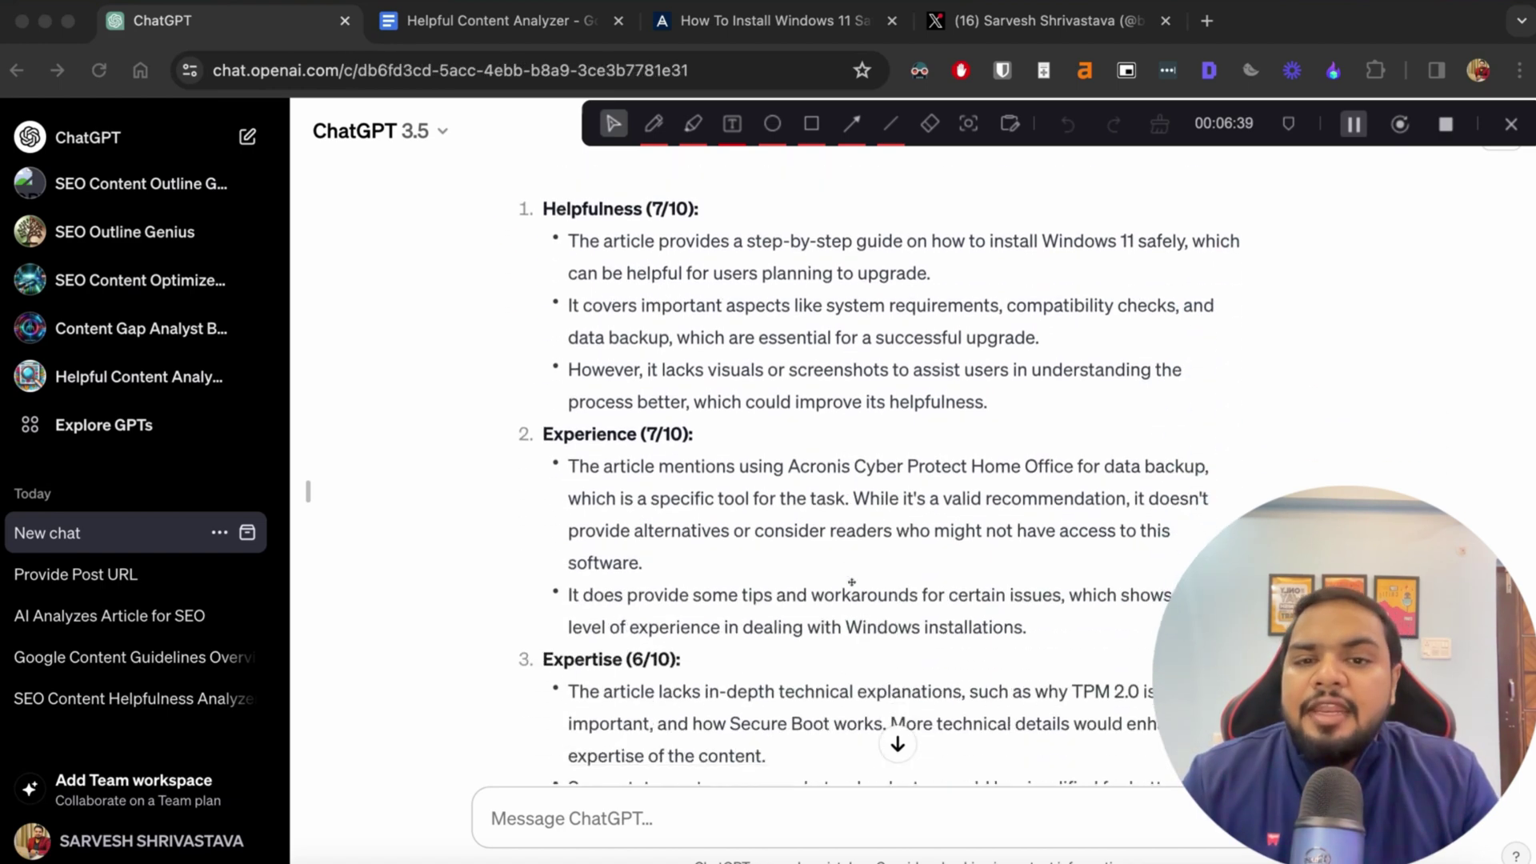
{"action": "scroll", "coordinate": [747, 356], "scroll_direction": "down", "scroll_amount": 2}
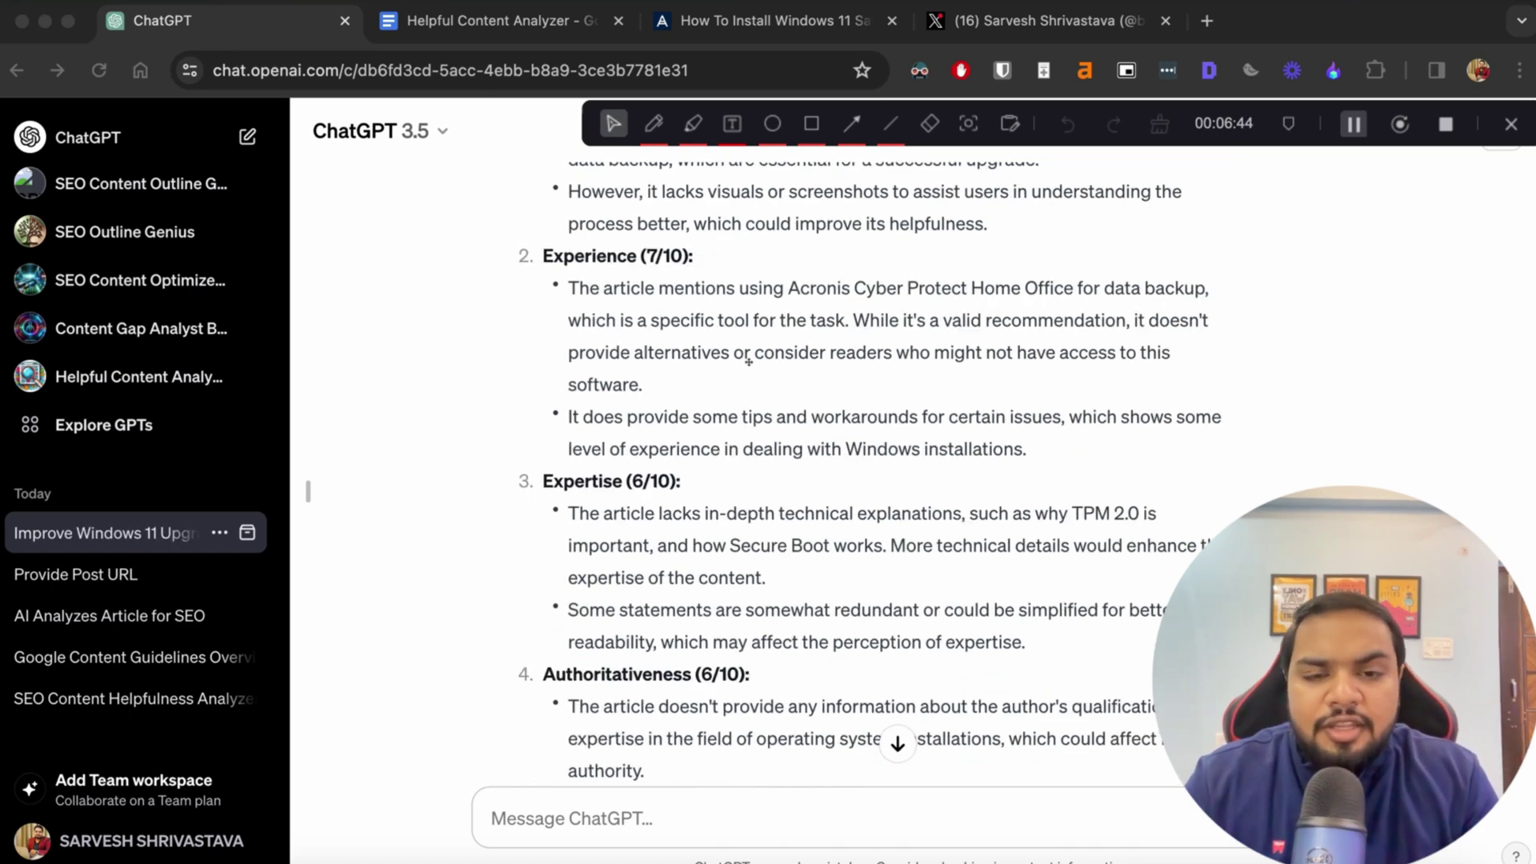
{"action": "scroll", "coordinate": [749, 361], "scroll_direction": "down", "scroll_amount": 12}
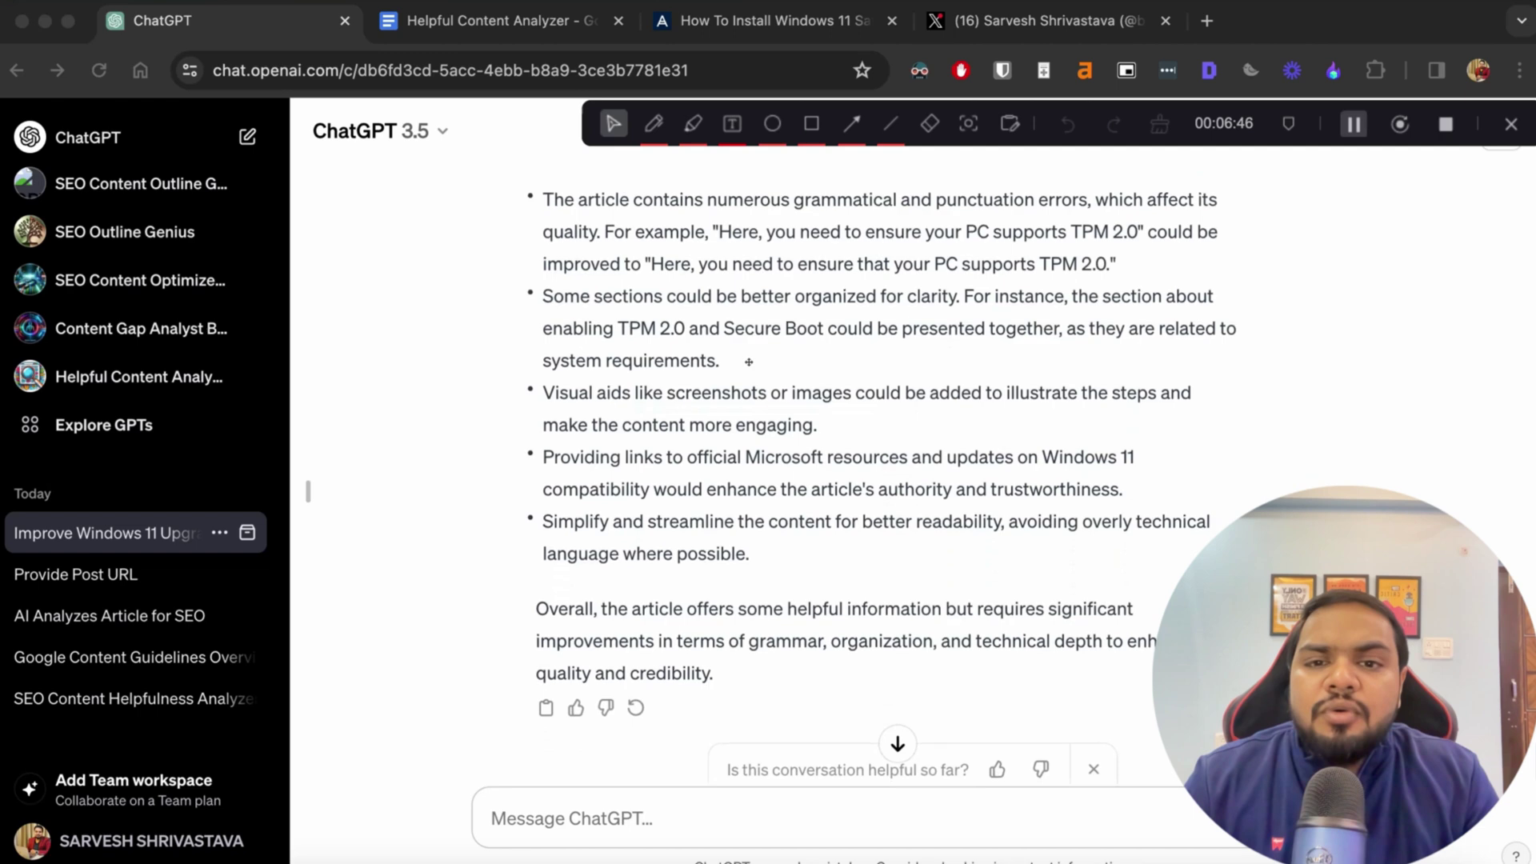
{"action": "scroll", "coordinate": [749, 362], "scroll_direction": "up", "scroll_amount": 4}
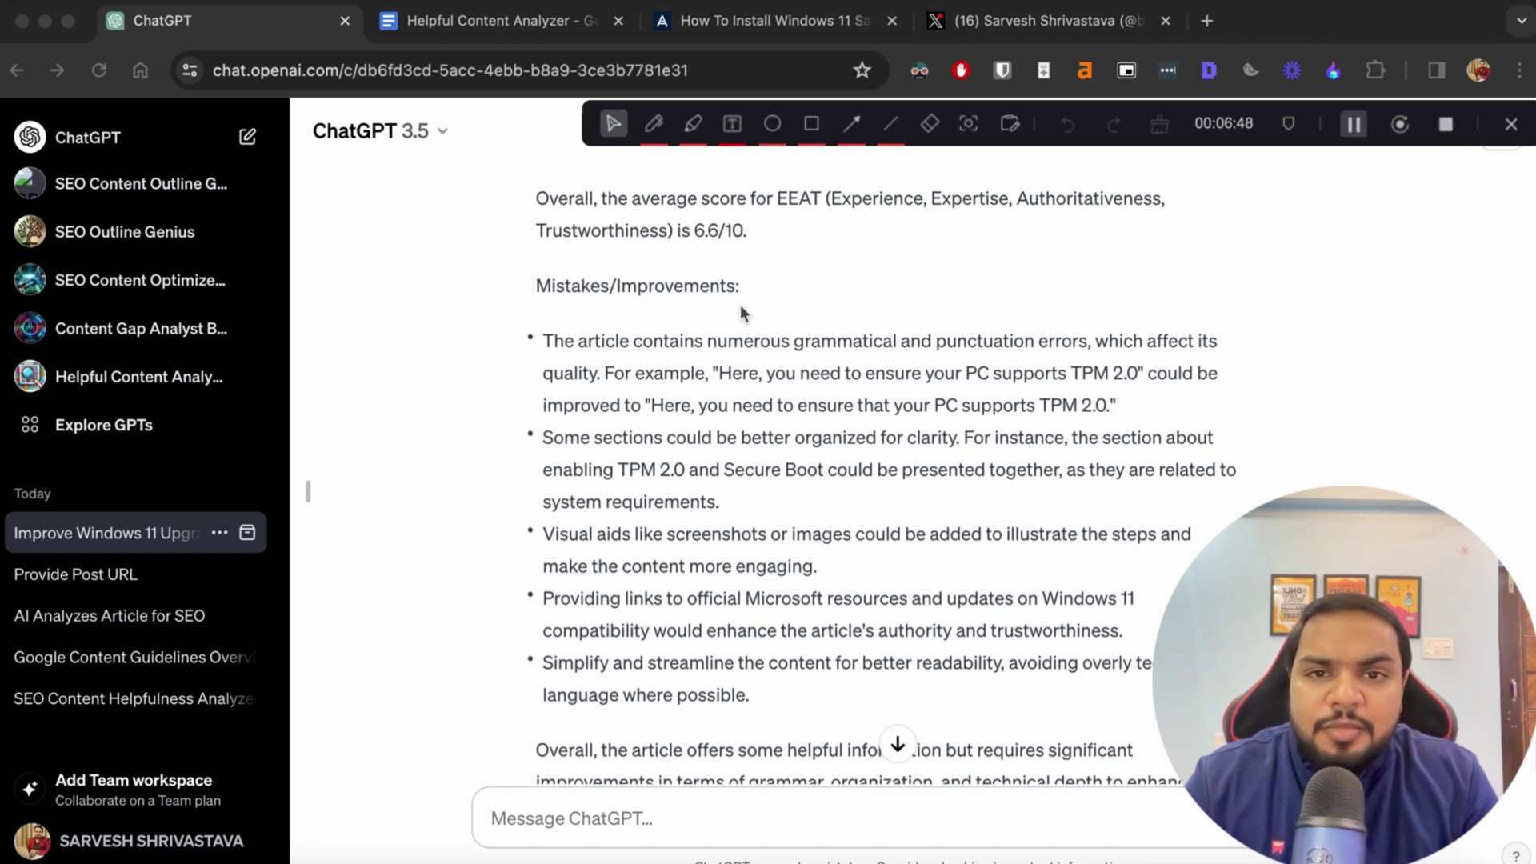
- Type the follow-up 'Elaborate on these points' into the message box
{"action": "scroll", "coordinate": [741, 305], "scroll_direction": "up", "scroll_amount": 6}
{"action": "type", "text": "Elaborate on these points"}
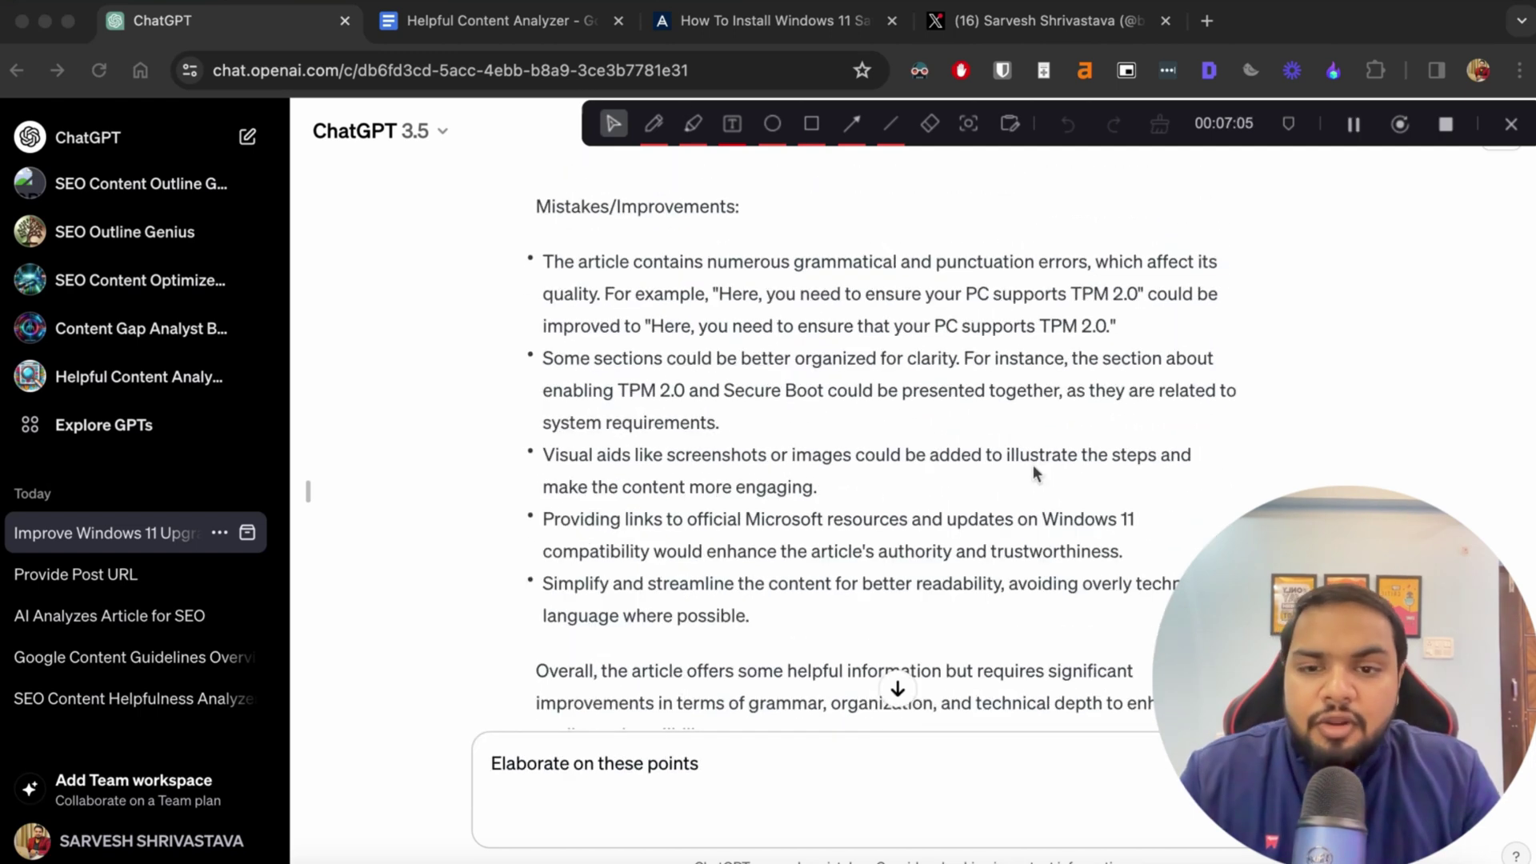
{"action": "left_click", "coordinate": [791, 751]}
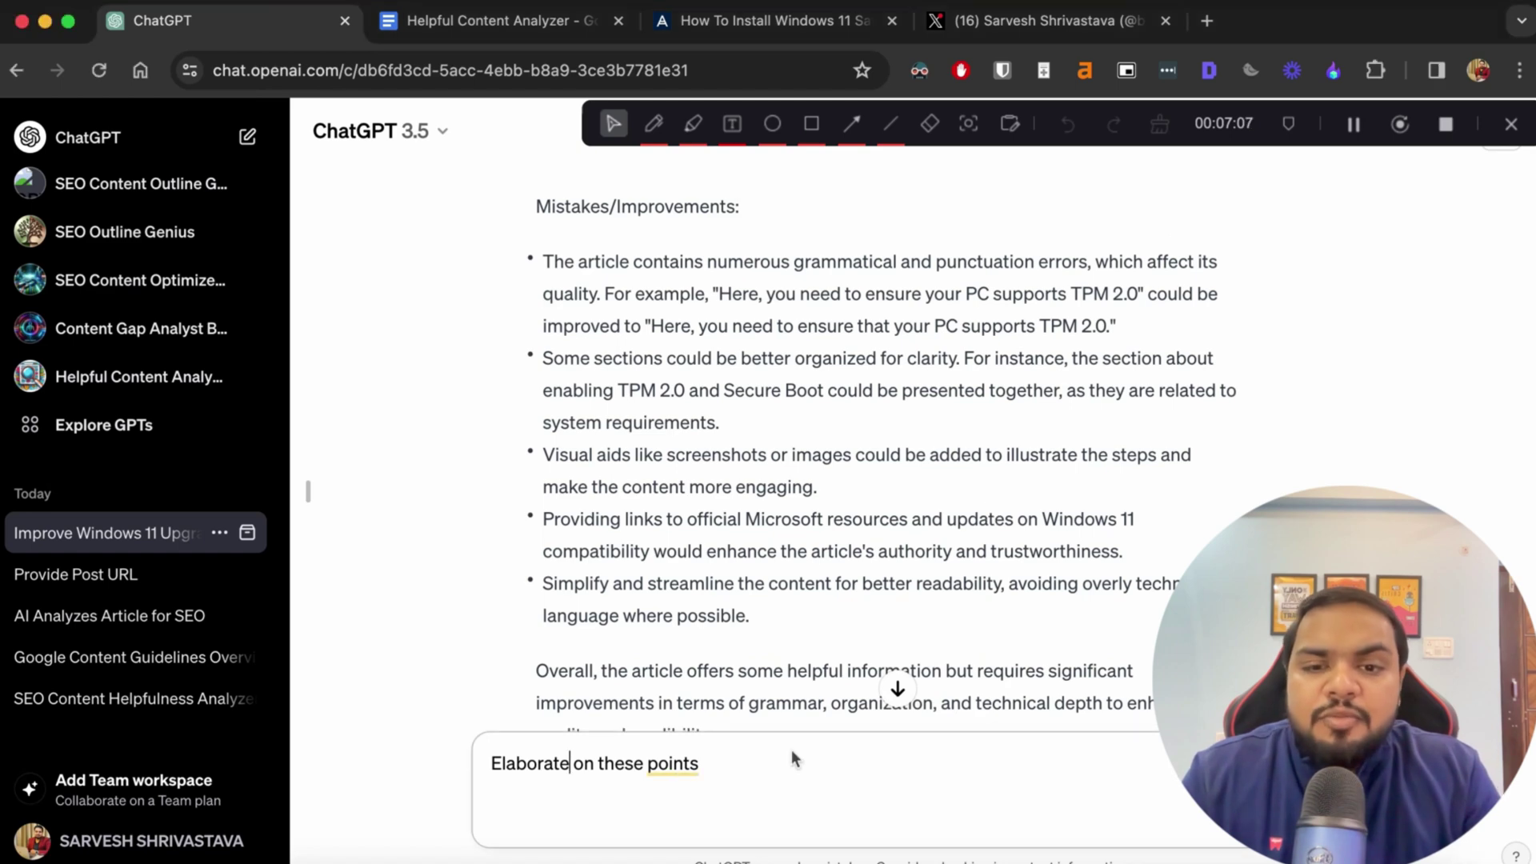